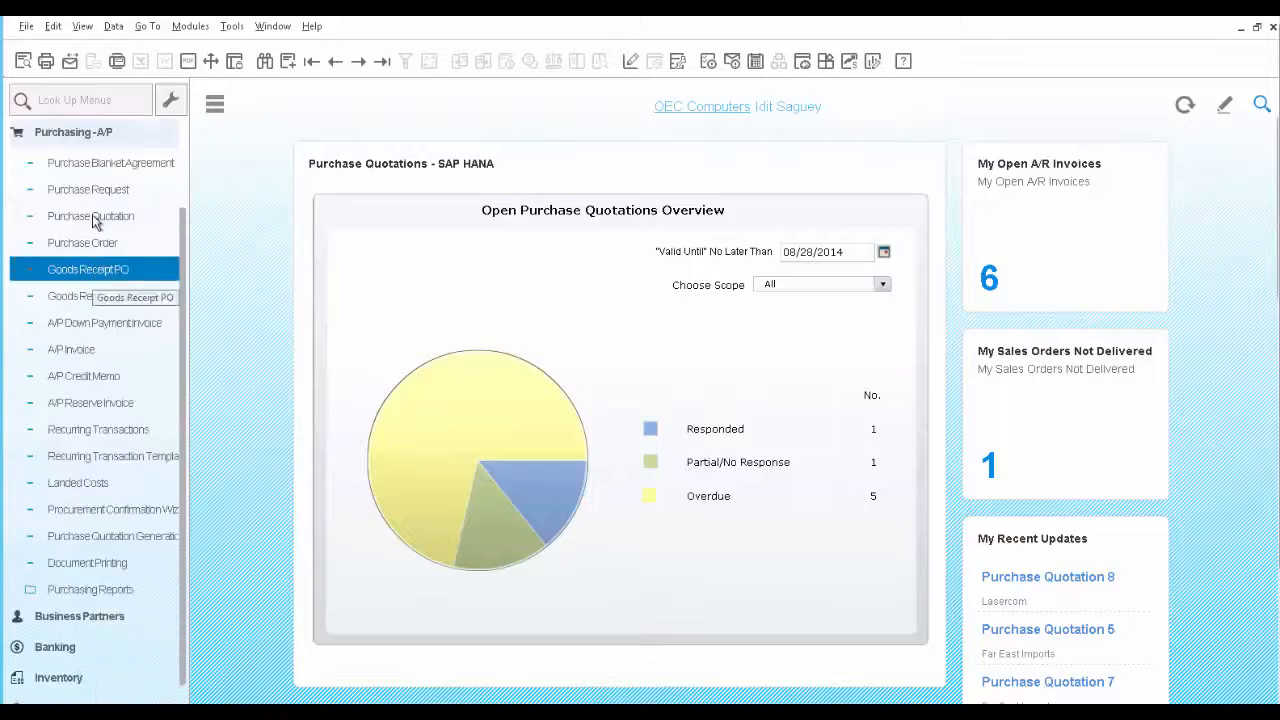
Display the last purchase blanket agreement on record and review its description
left_click(90, 161)
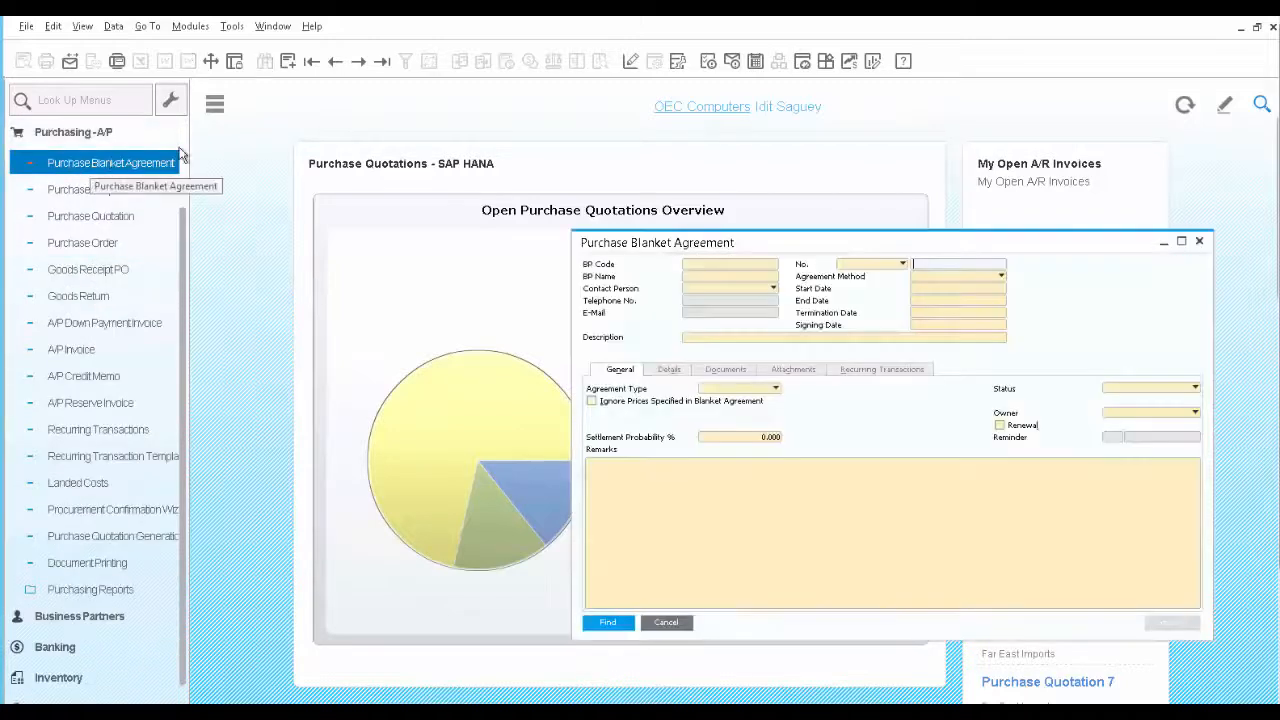
left_click(381, 62)
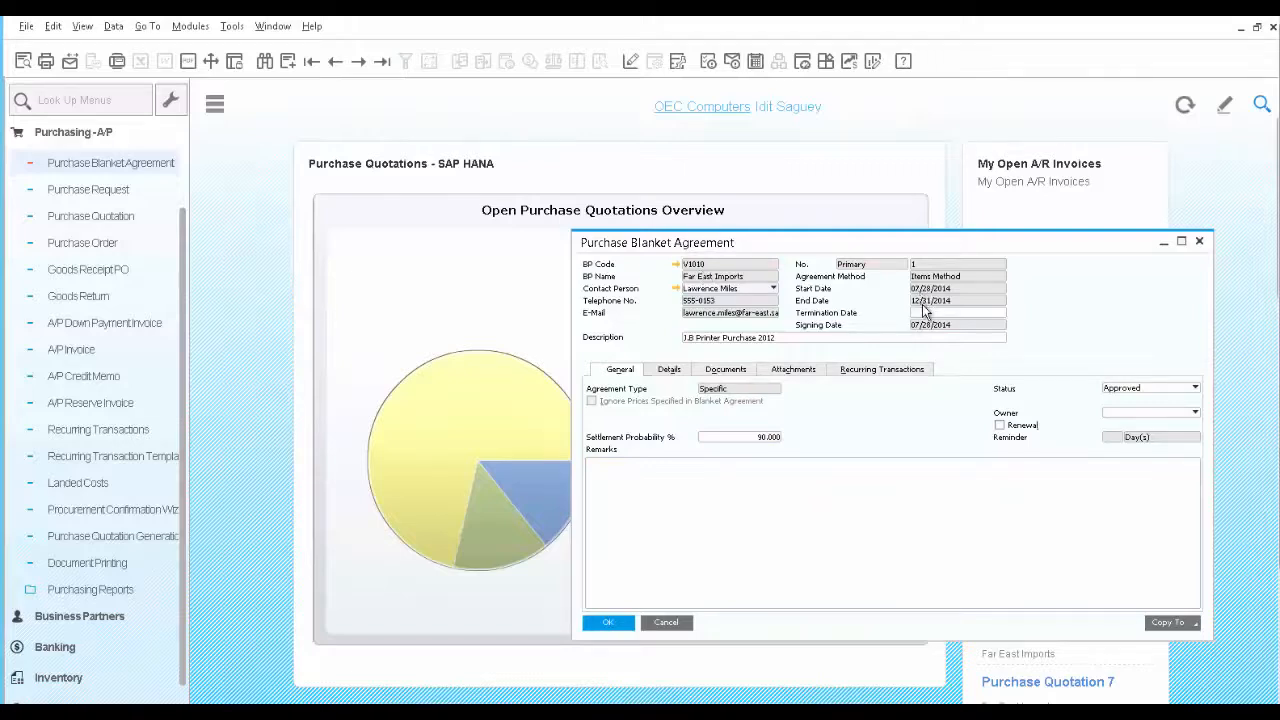
left_click(760, 338)
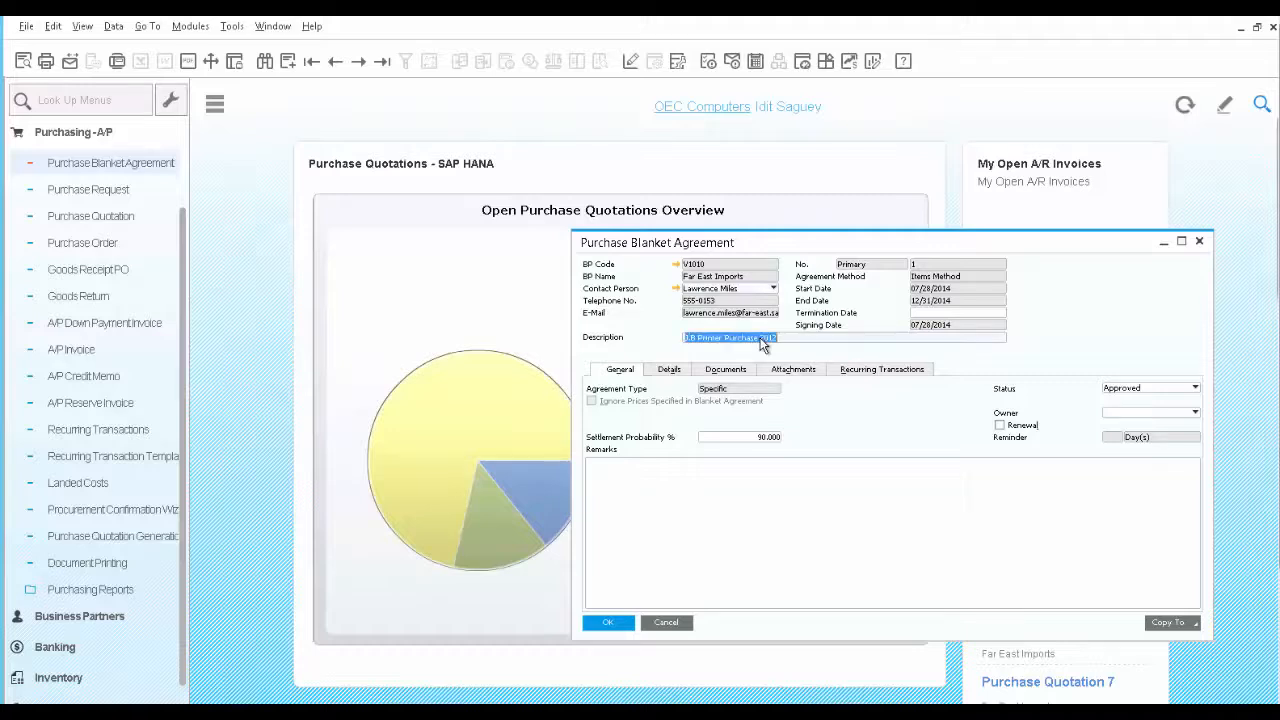
Examine the blanket agreement's item details, including the row details with delivery frequency for item A00003, and the item A00004 row
left_click(664, 372)
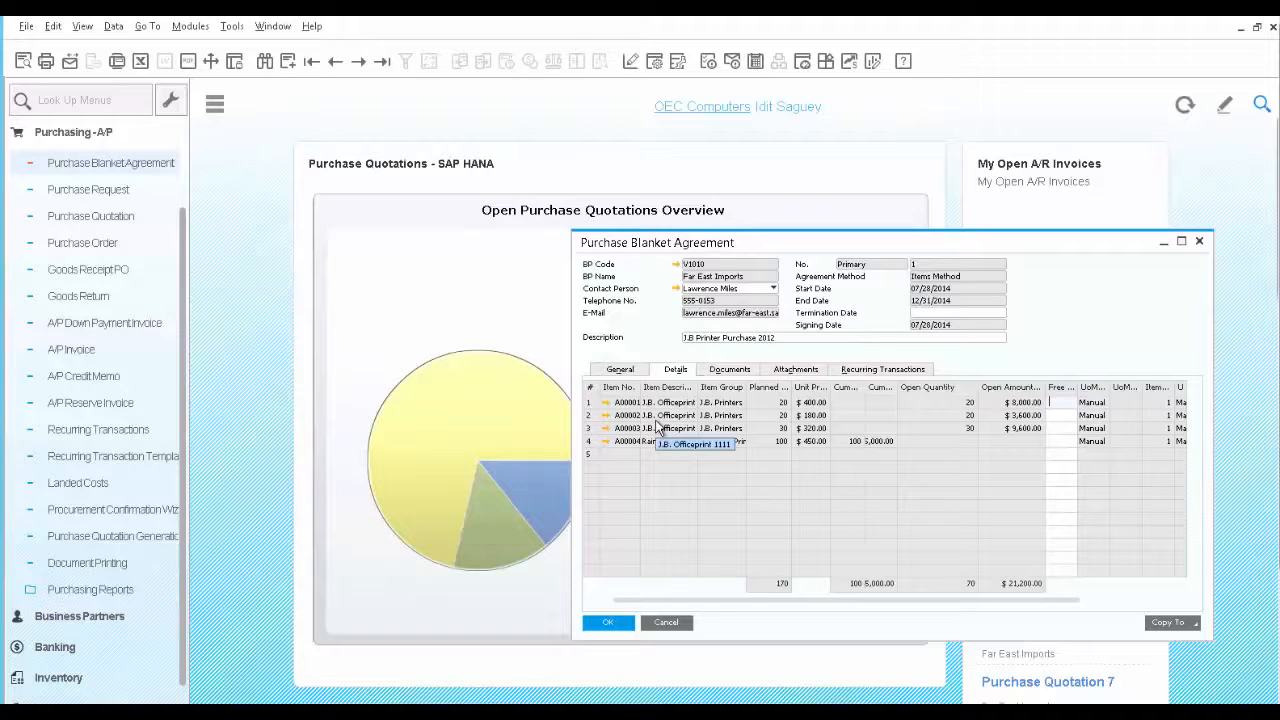
double_click(592, 432)
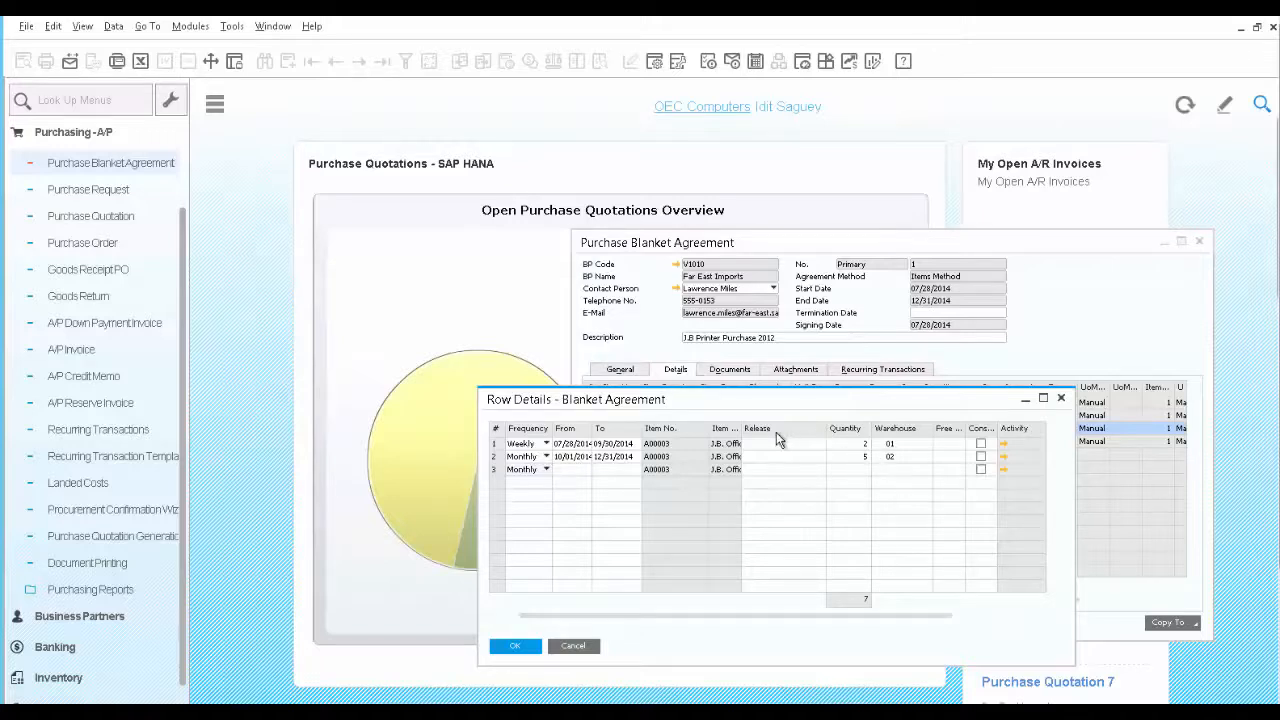
left_click(518, 645)
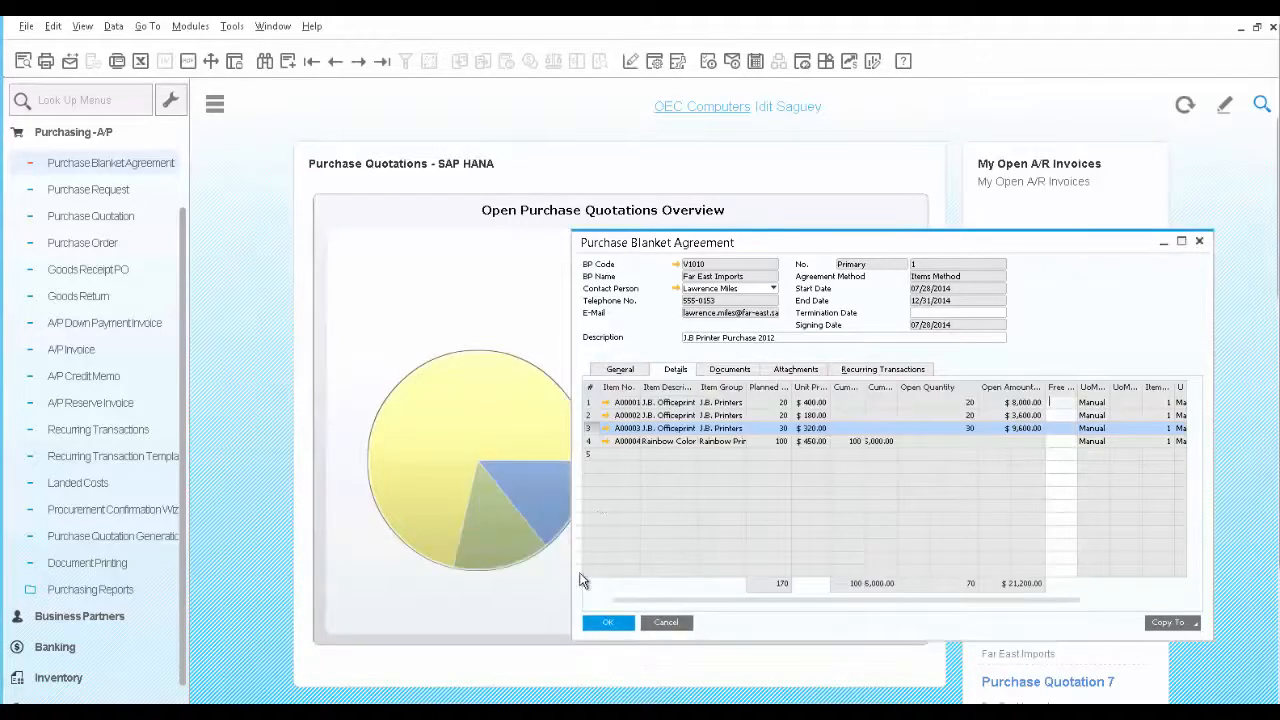
left_click(589, 443)
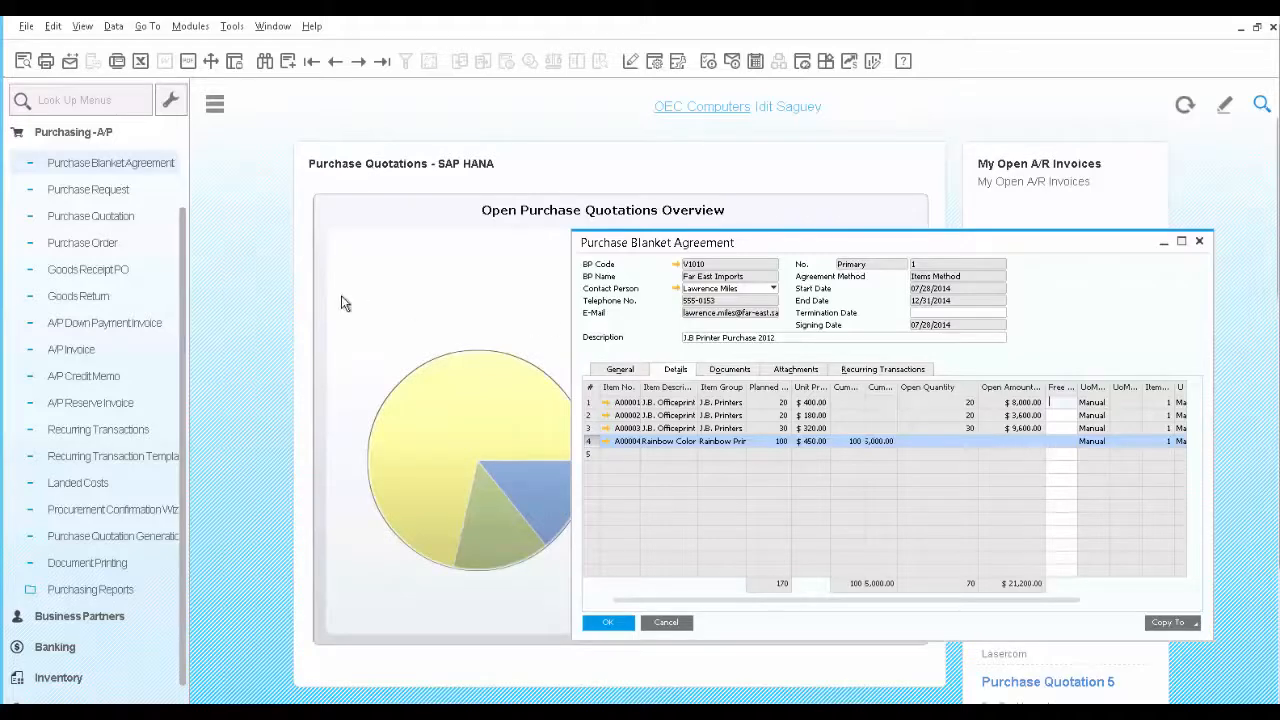
Start a new purchase order for vendor V1010, Far East Imports
left_click(98, 246)
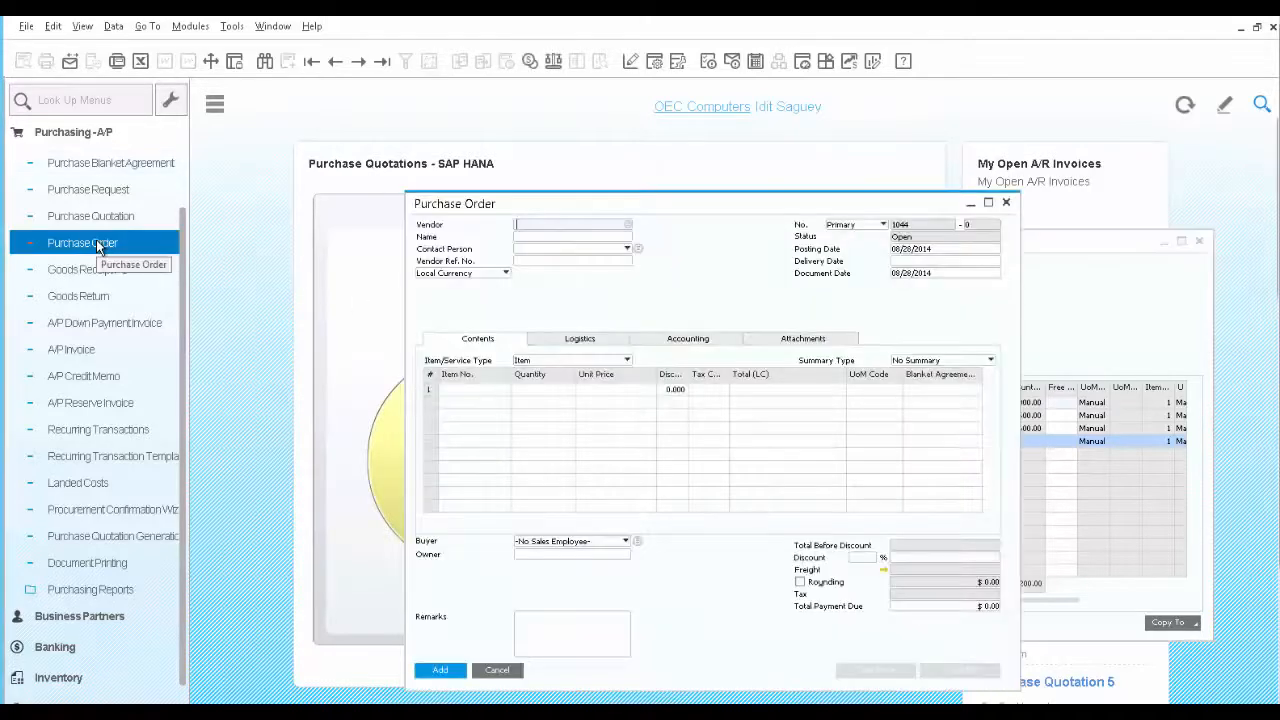
left_click(628, 225)
left_click(600, 386)
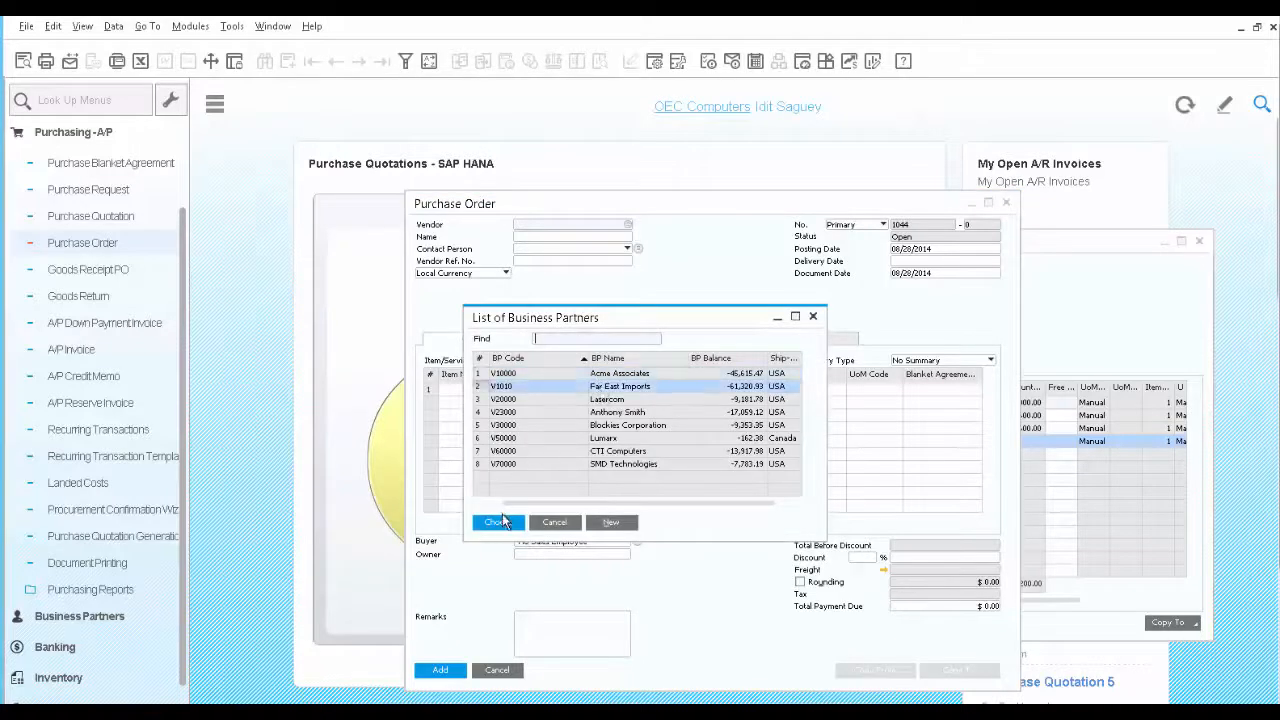
left_click(505, 526)
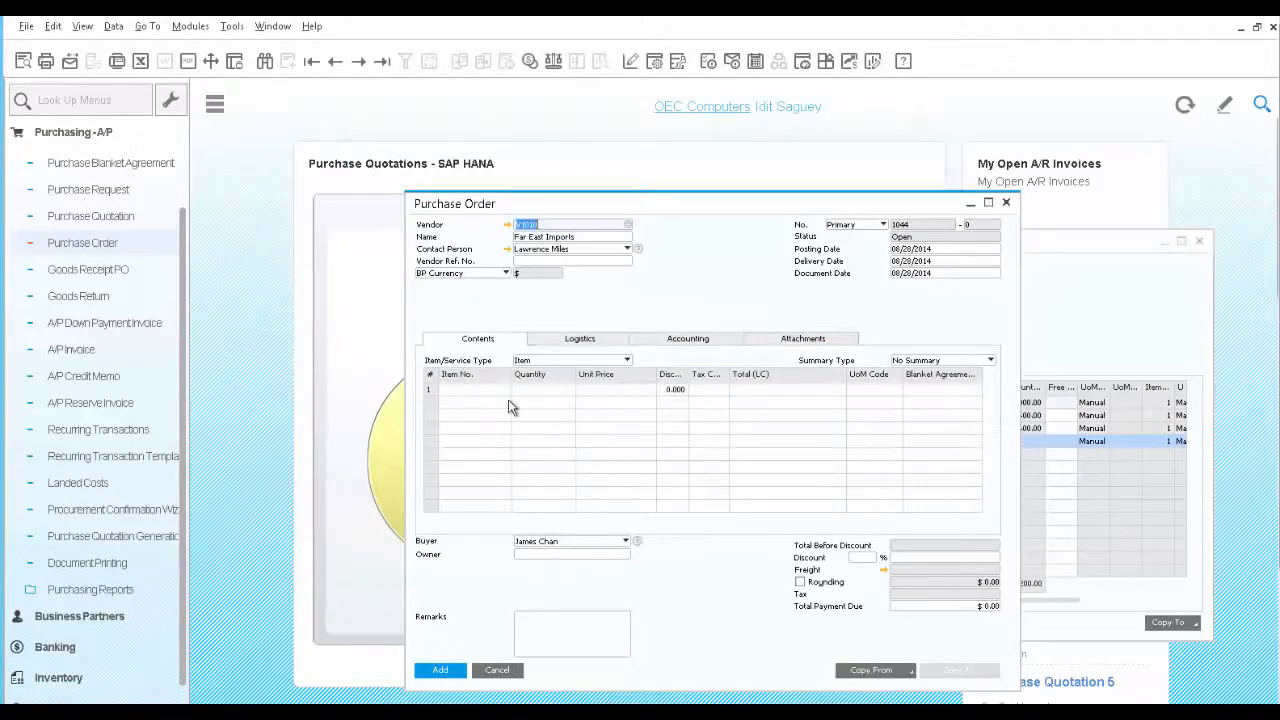
Add item A00001 to the order's first line and check the blanket agreement linked to that line
left_click(499, 390)
left_click(505, 391)
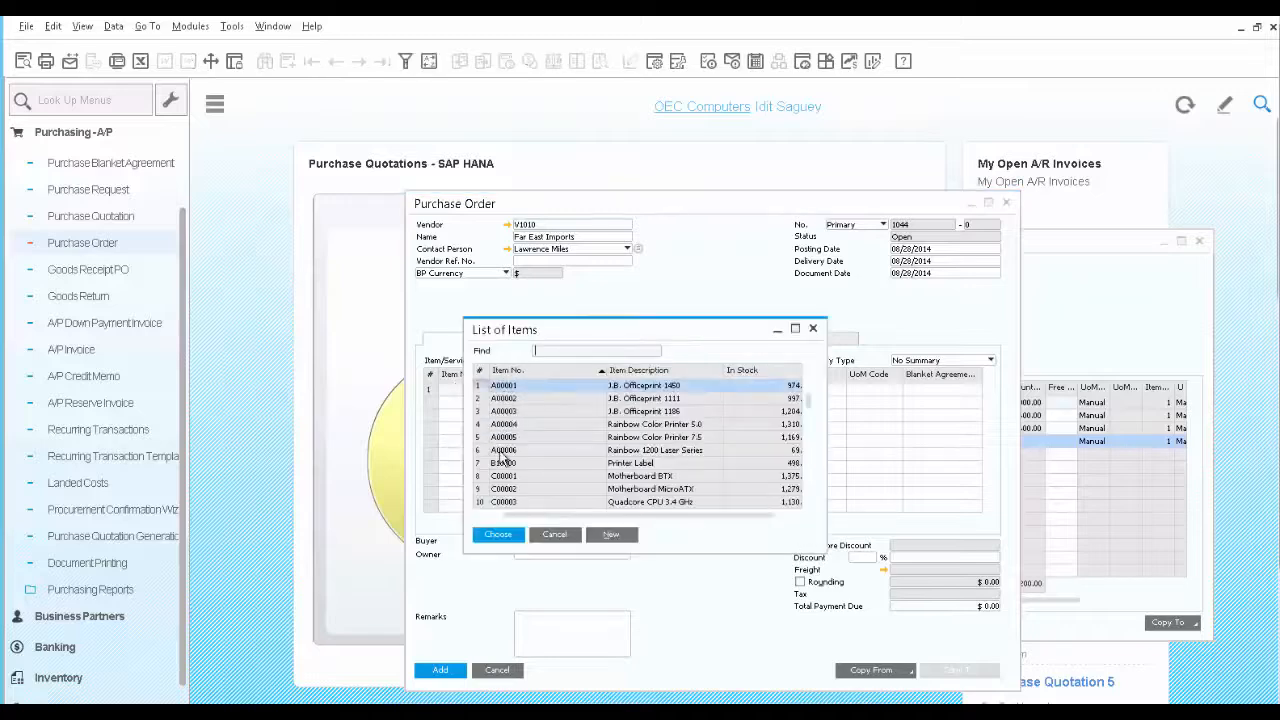
left_click(498, 535)
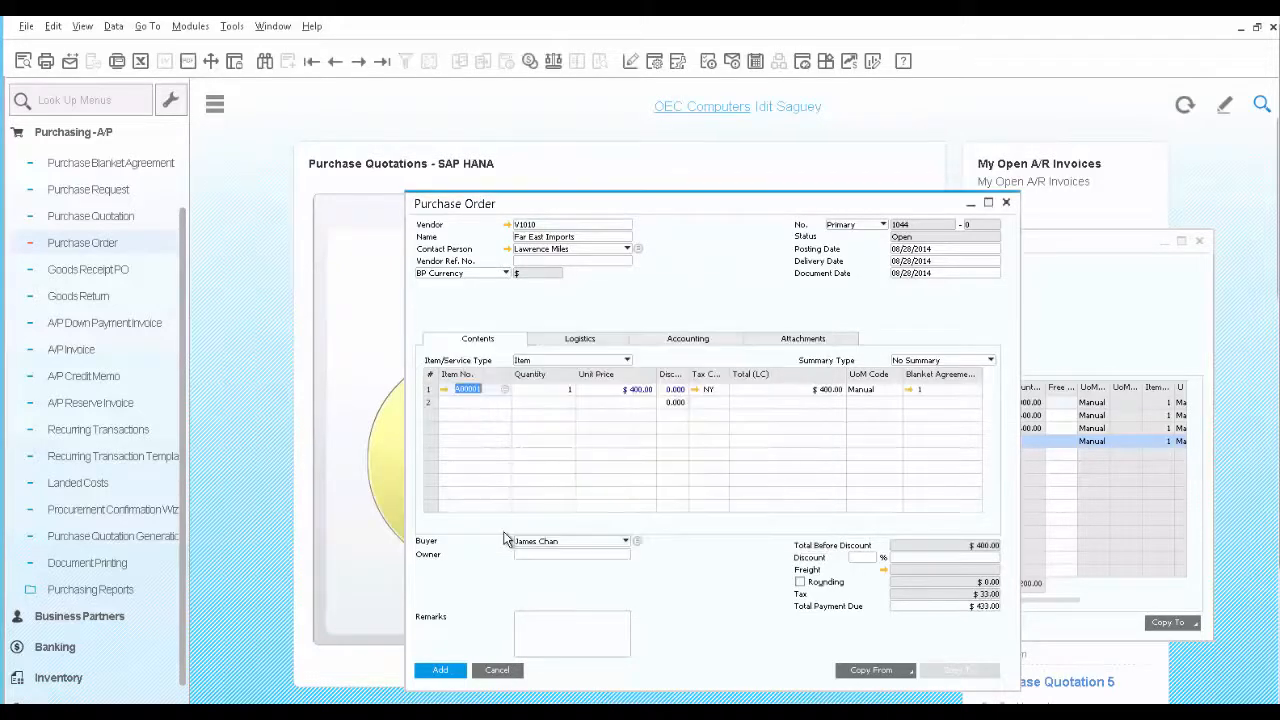
left_click(909, 393)
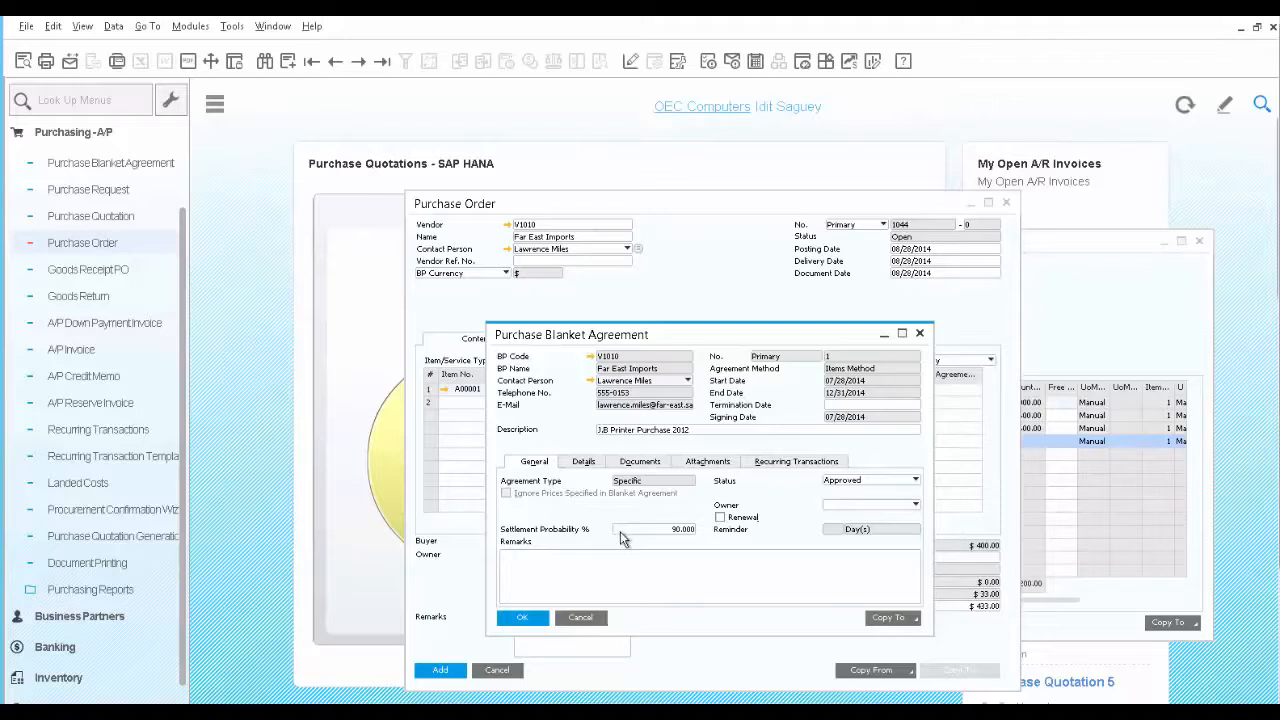
left_click(580, 617)
Add the purchase order, then copy it to a Goods Receipt PO and add that receipt
left_click(442, 671)
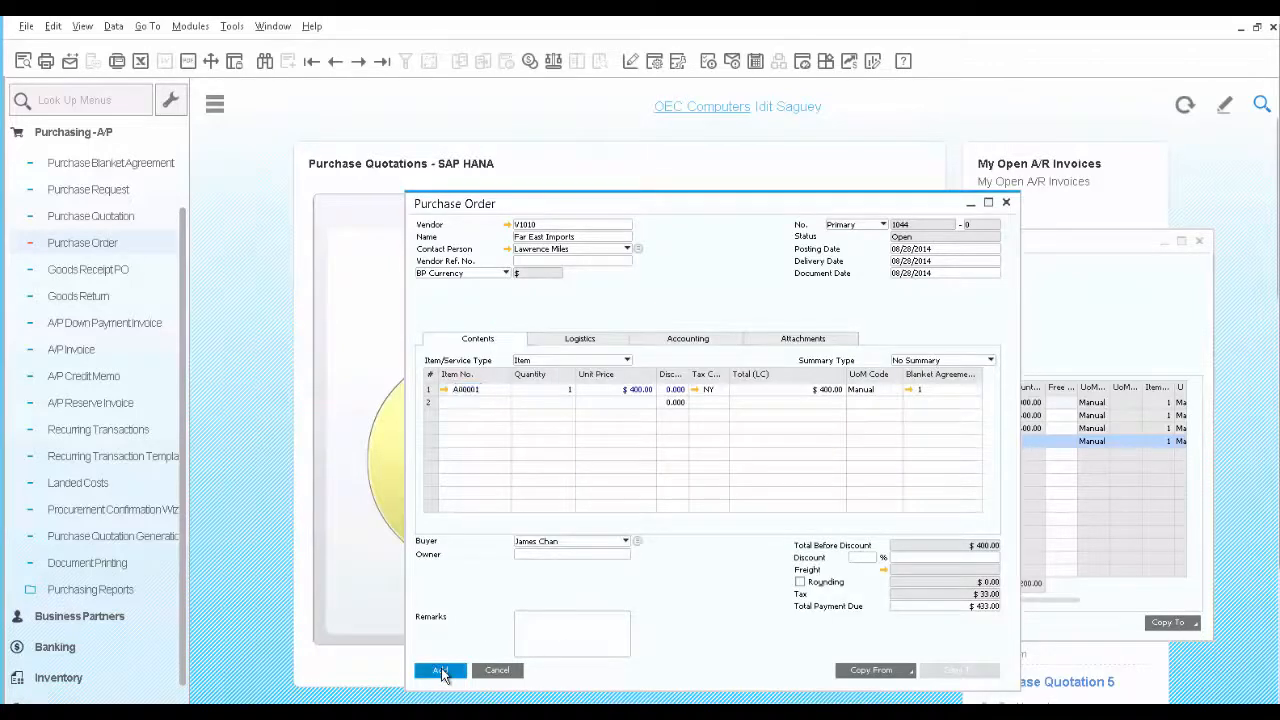
left_click(381, 62)
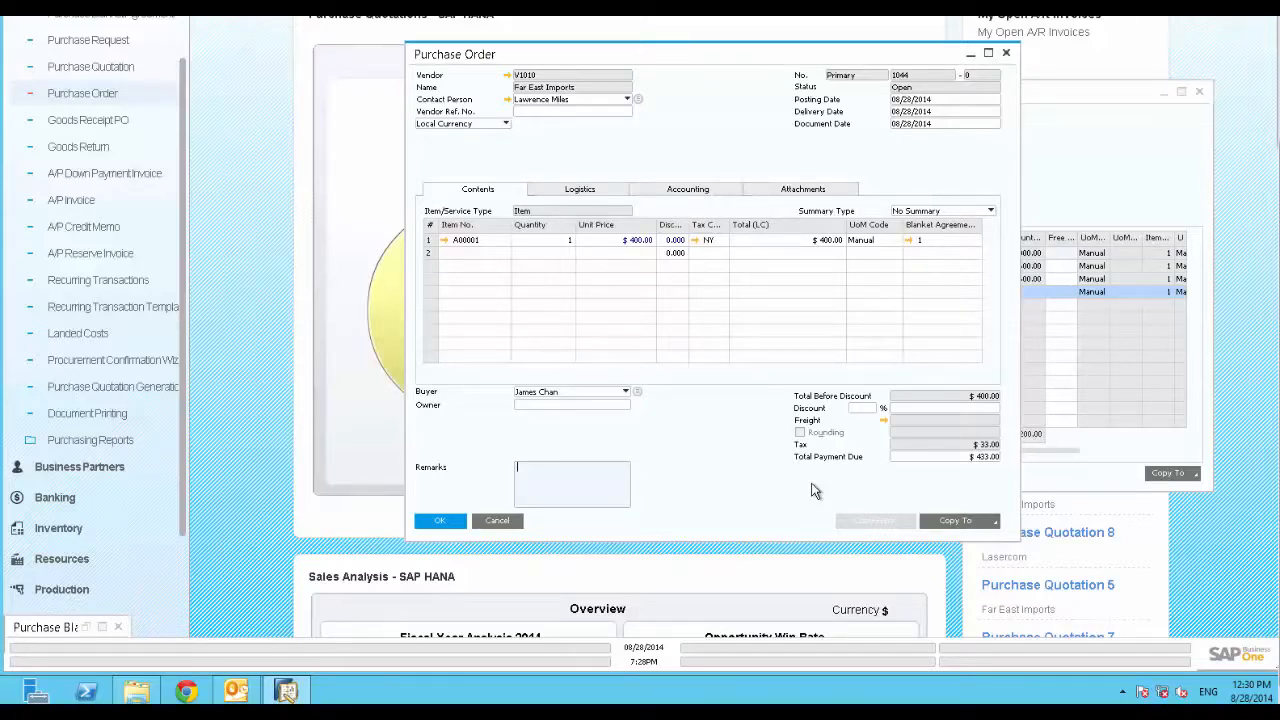
left_click(993, 522)
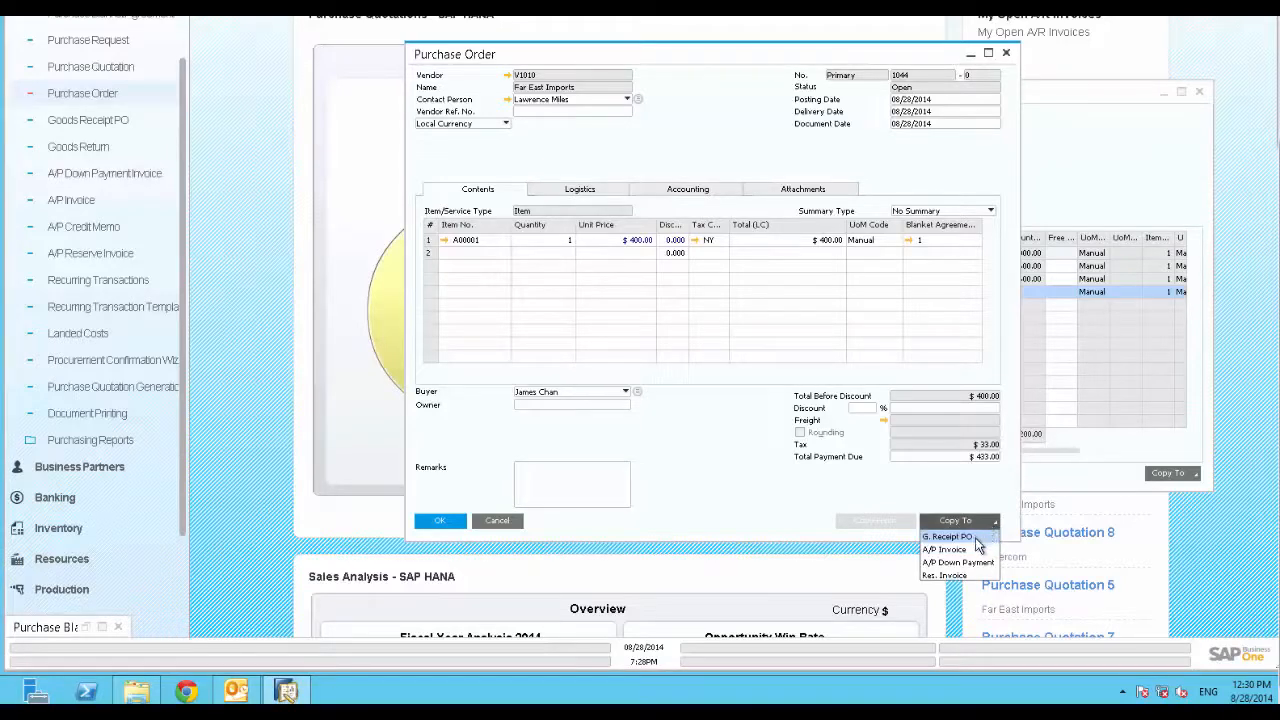
left_click(950, 537)
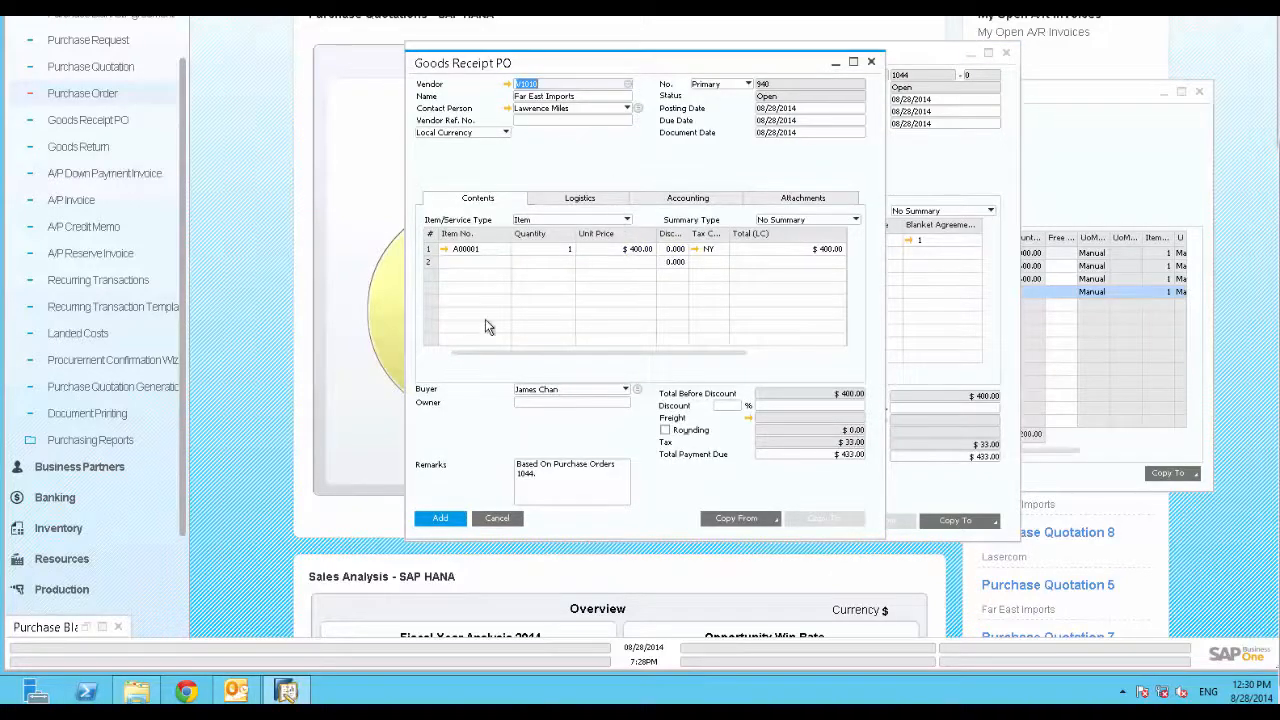
left_click(438, 518)
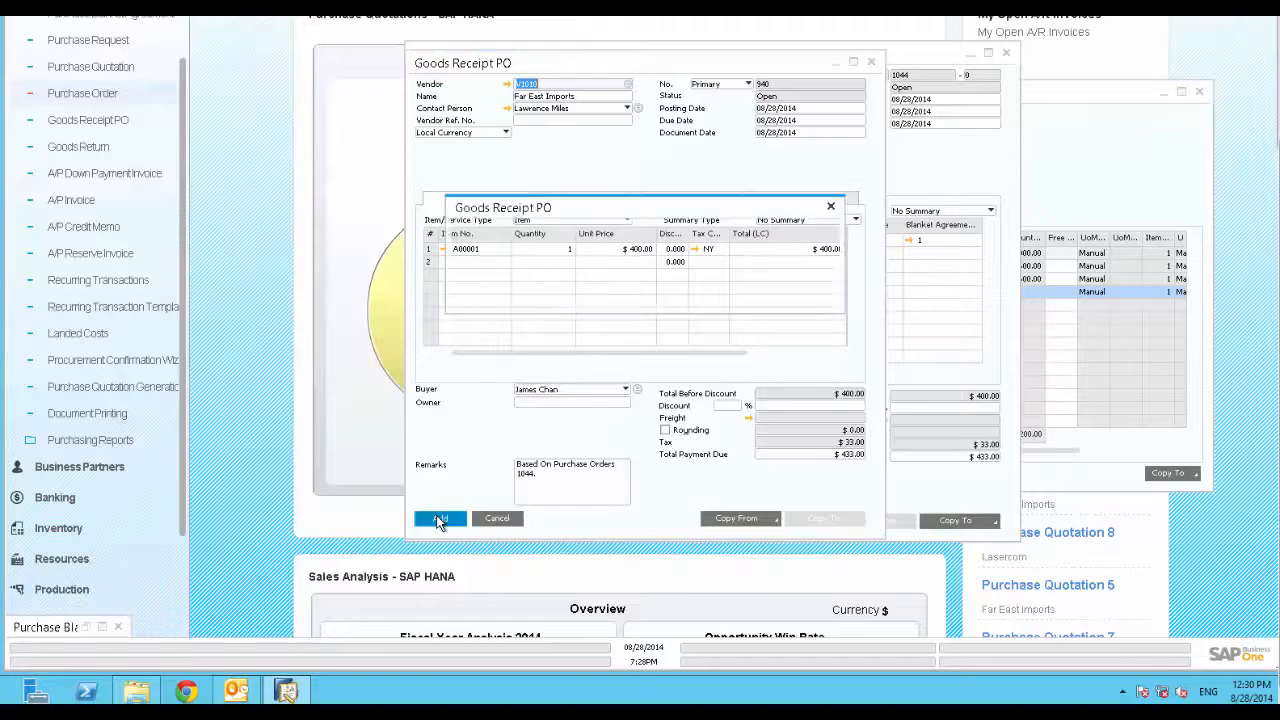
left_click(483, 294)
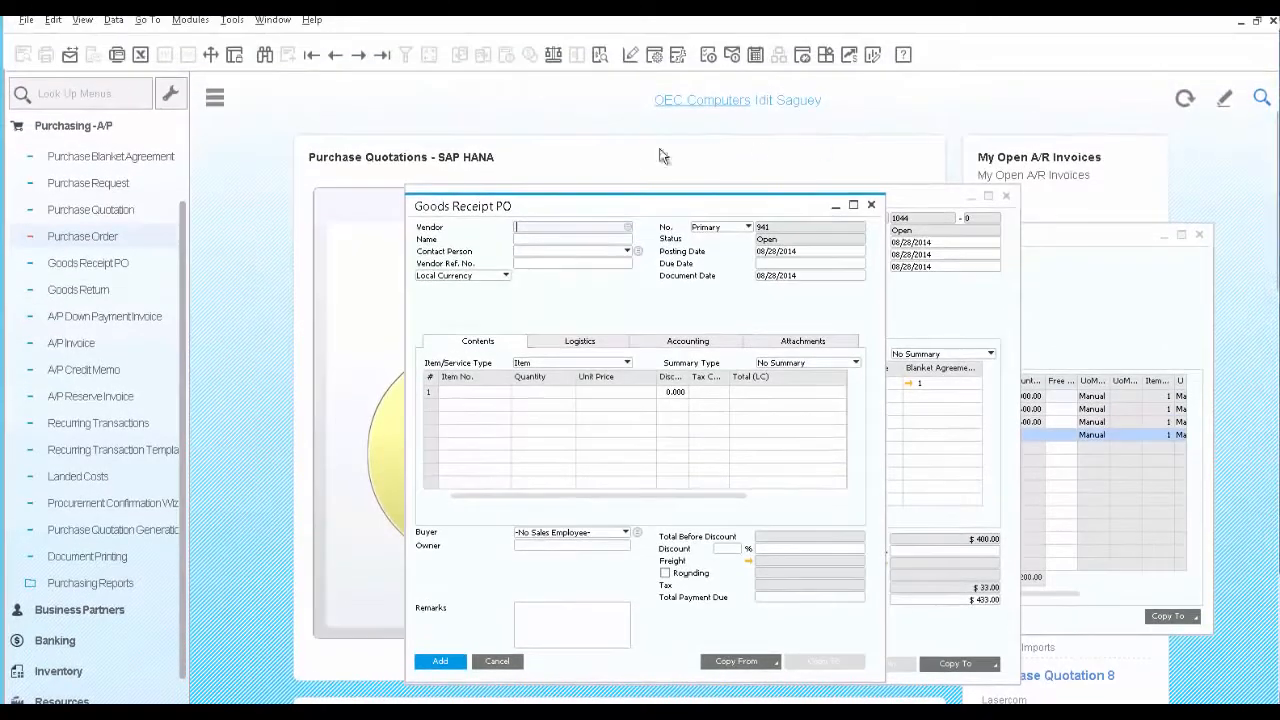
Reopen the newly added Goods Receipt PO, copy it to an A/P Invoice and add the invoice
left_click(381, 56)
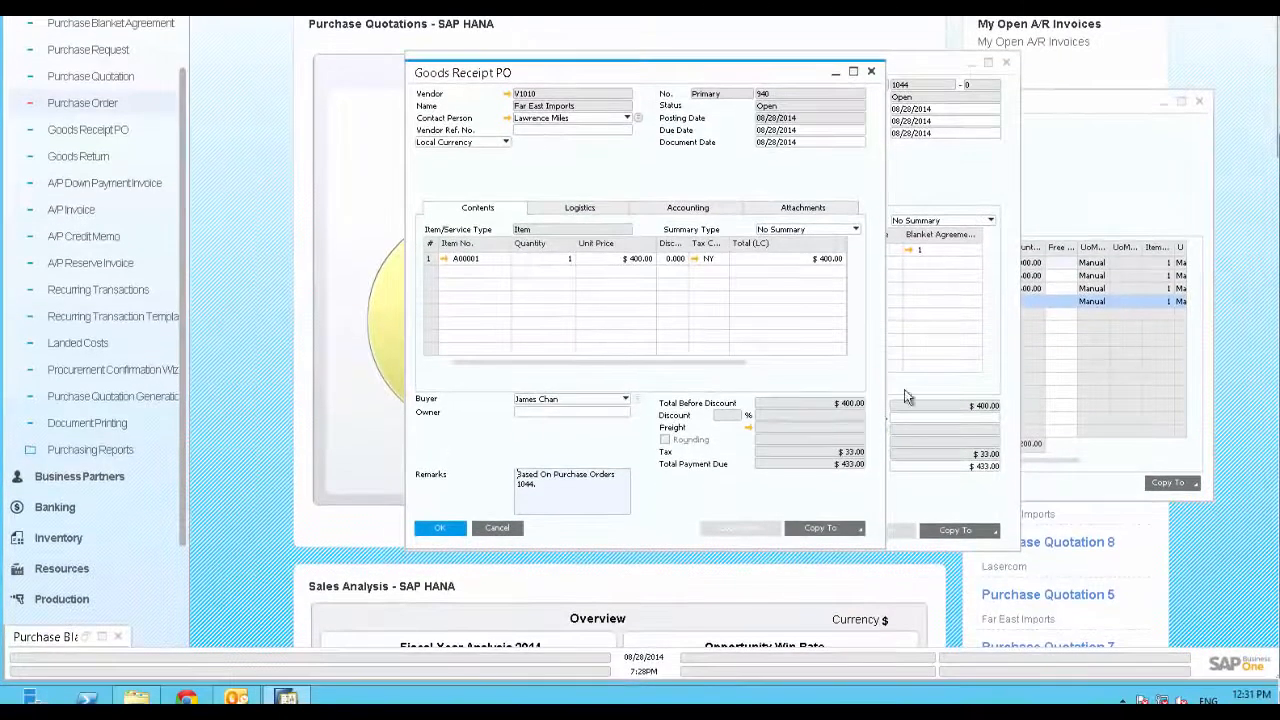
left_click(857, 529)
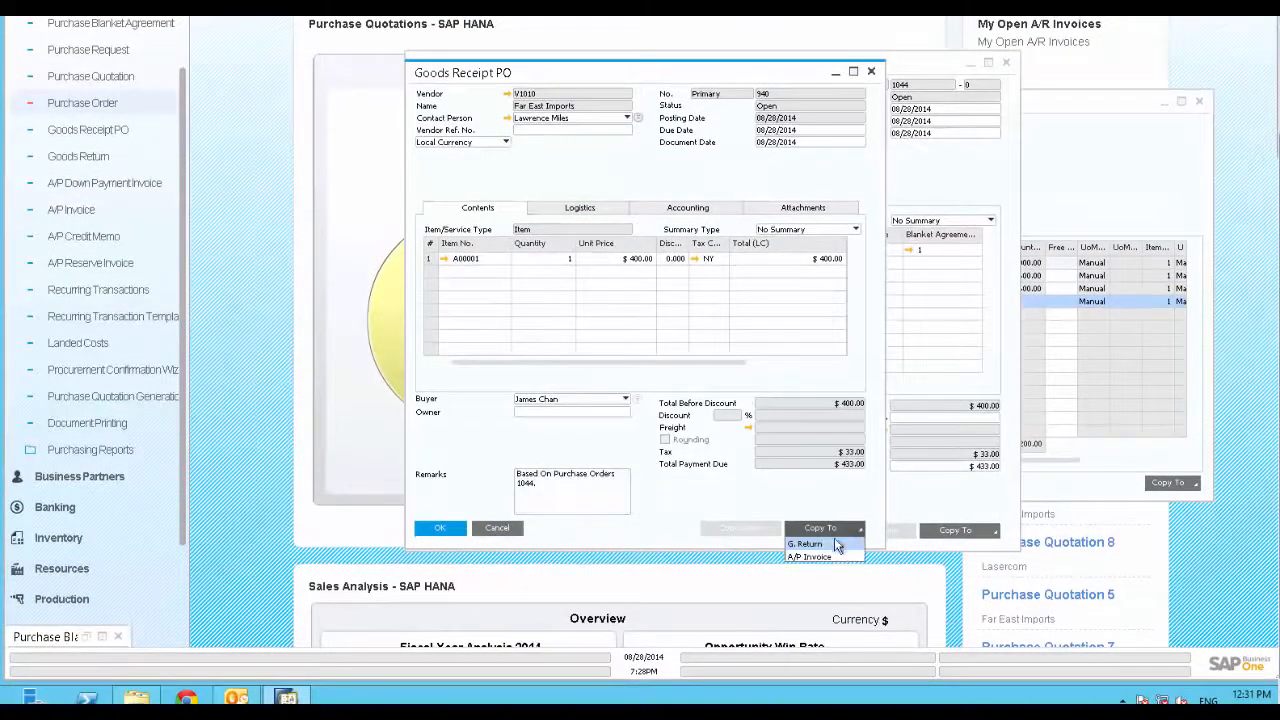
left_click(827, 556)
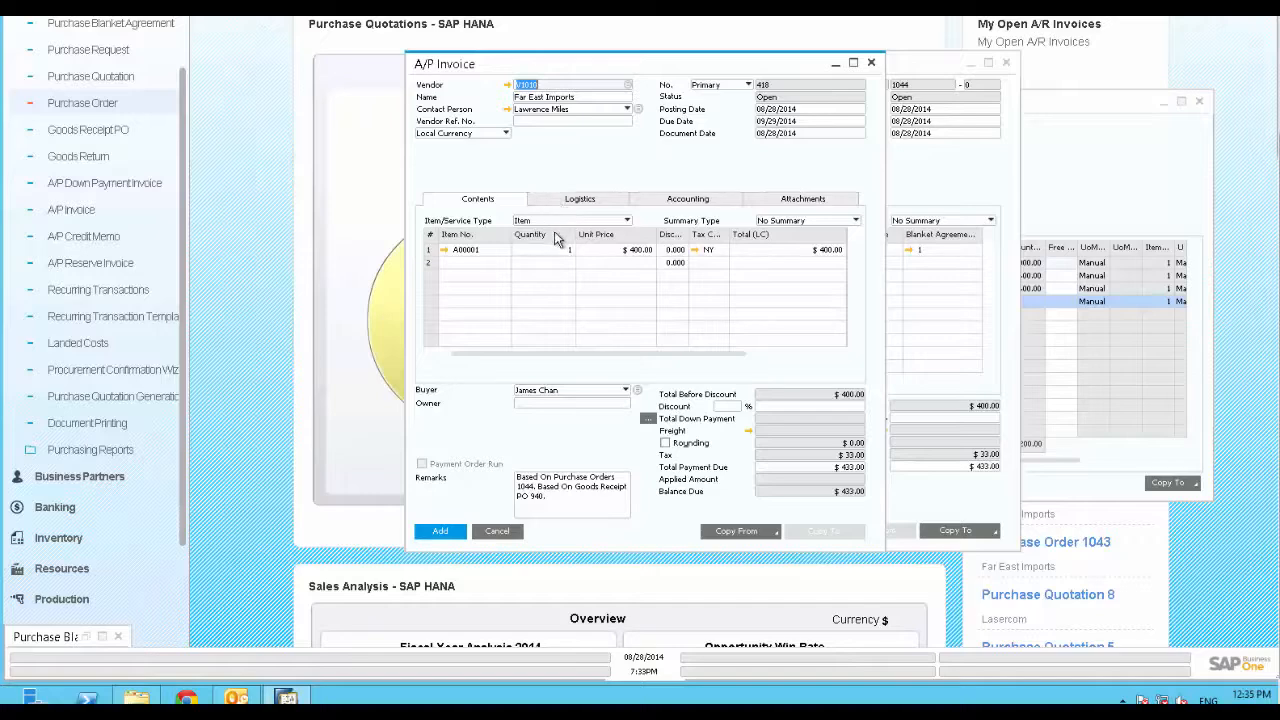
left_click(441, 533)
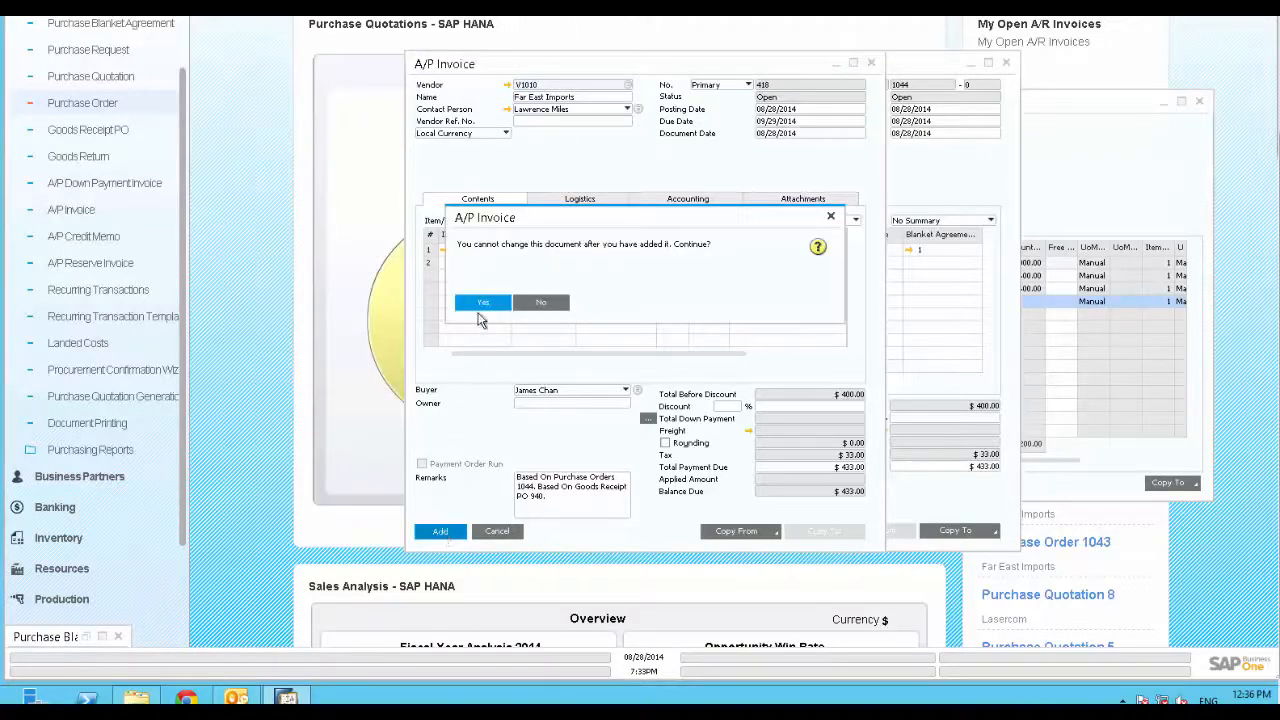
left_click(482, 304)
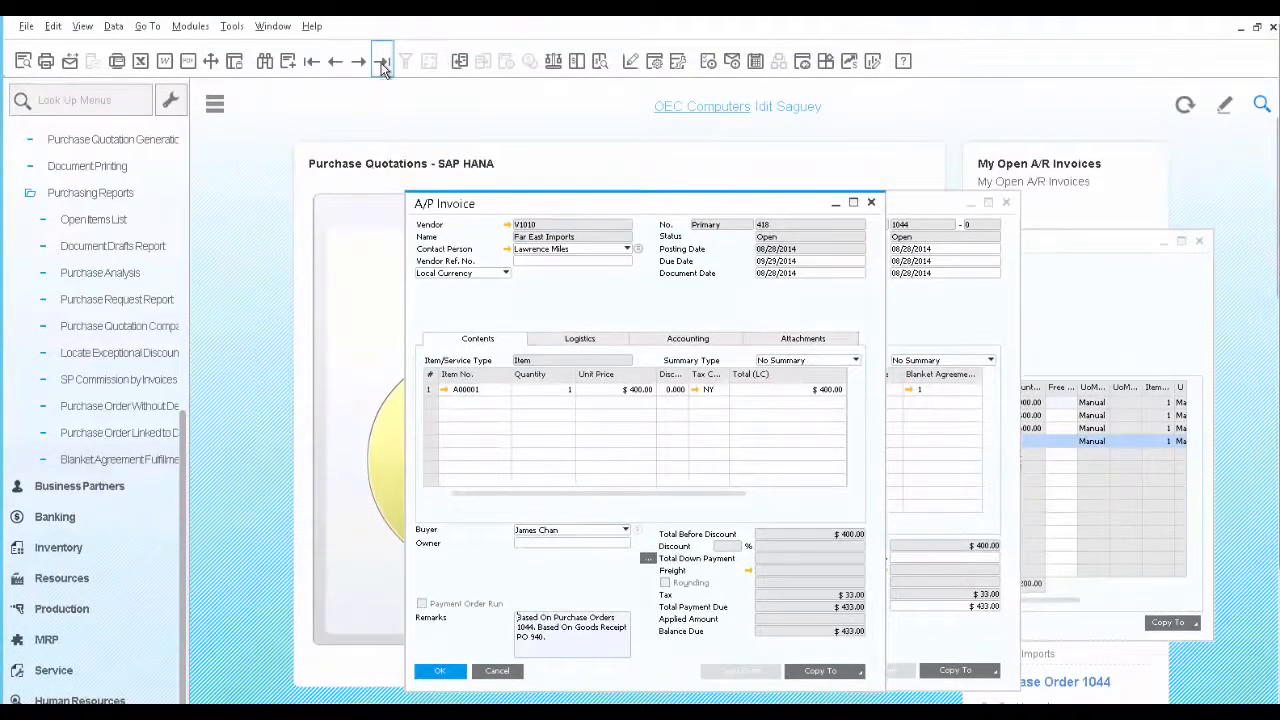
Examine the A/P invoice's relationship map, including the purchase order opened from it, and close the map
right_click(575, 296)
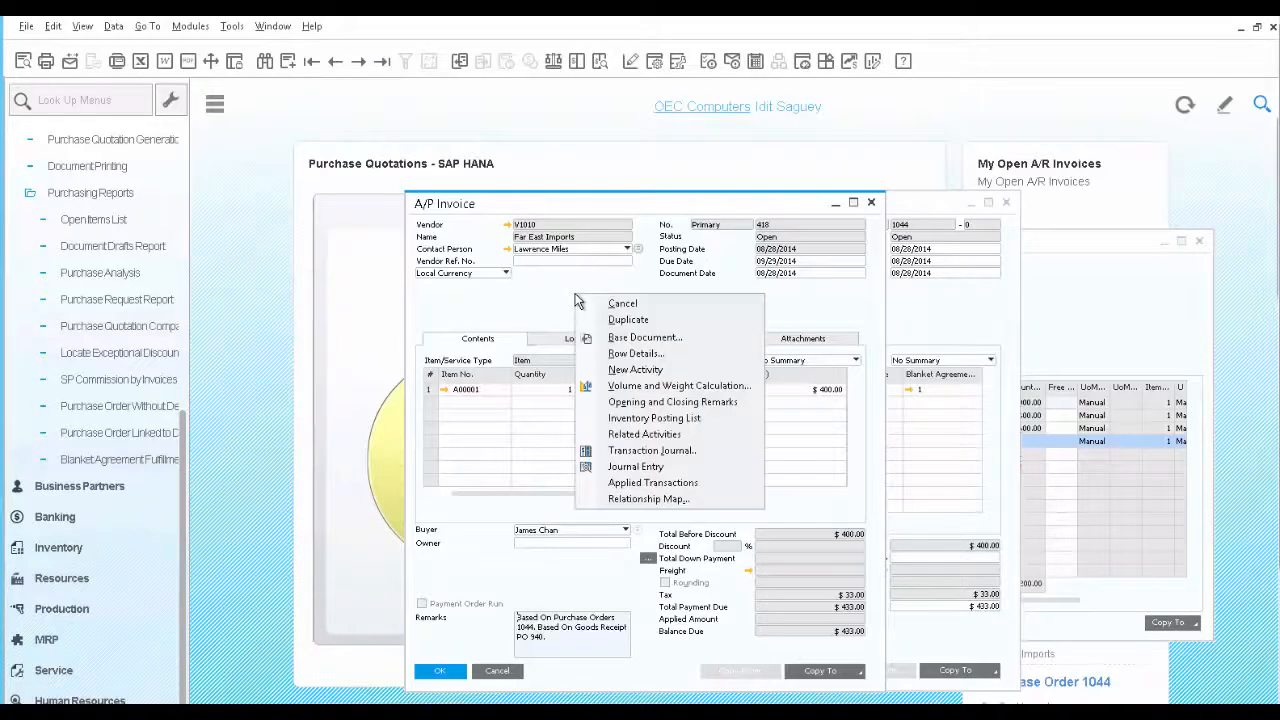
left_click(641, 499)
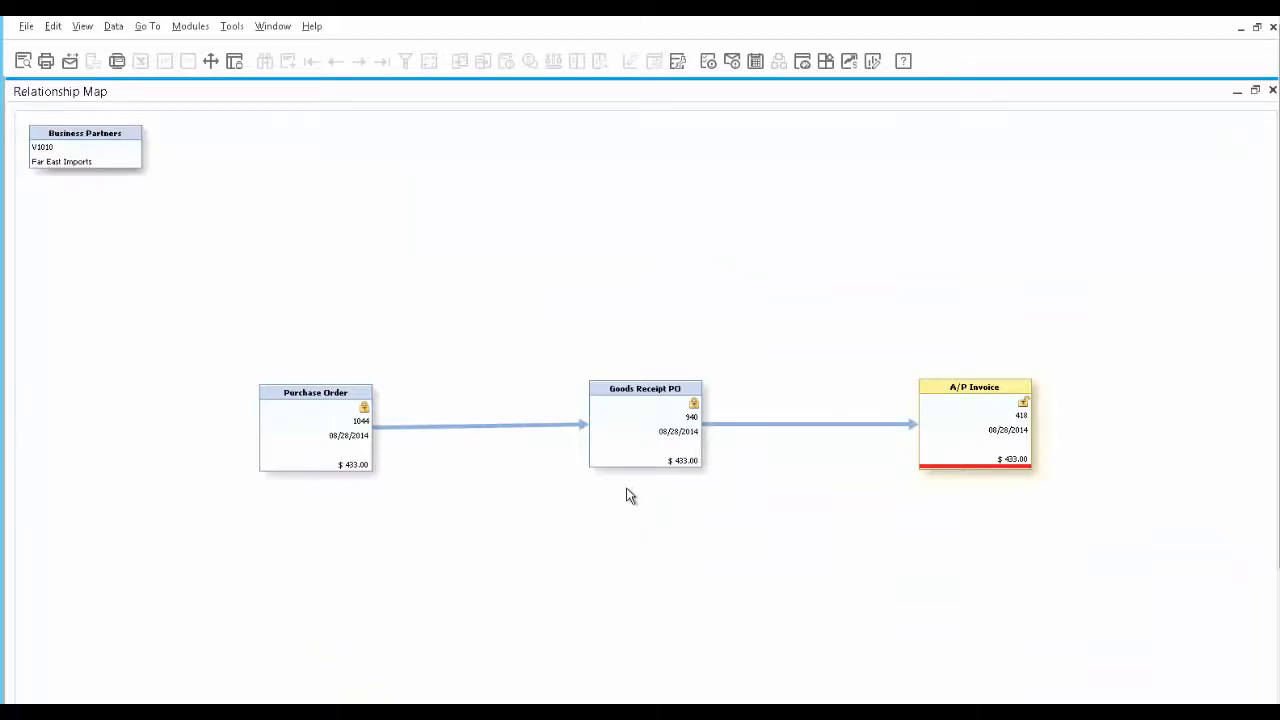
double_click(329, 438)
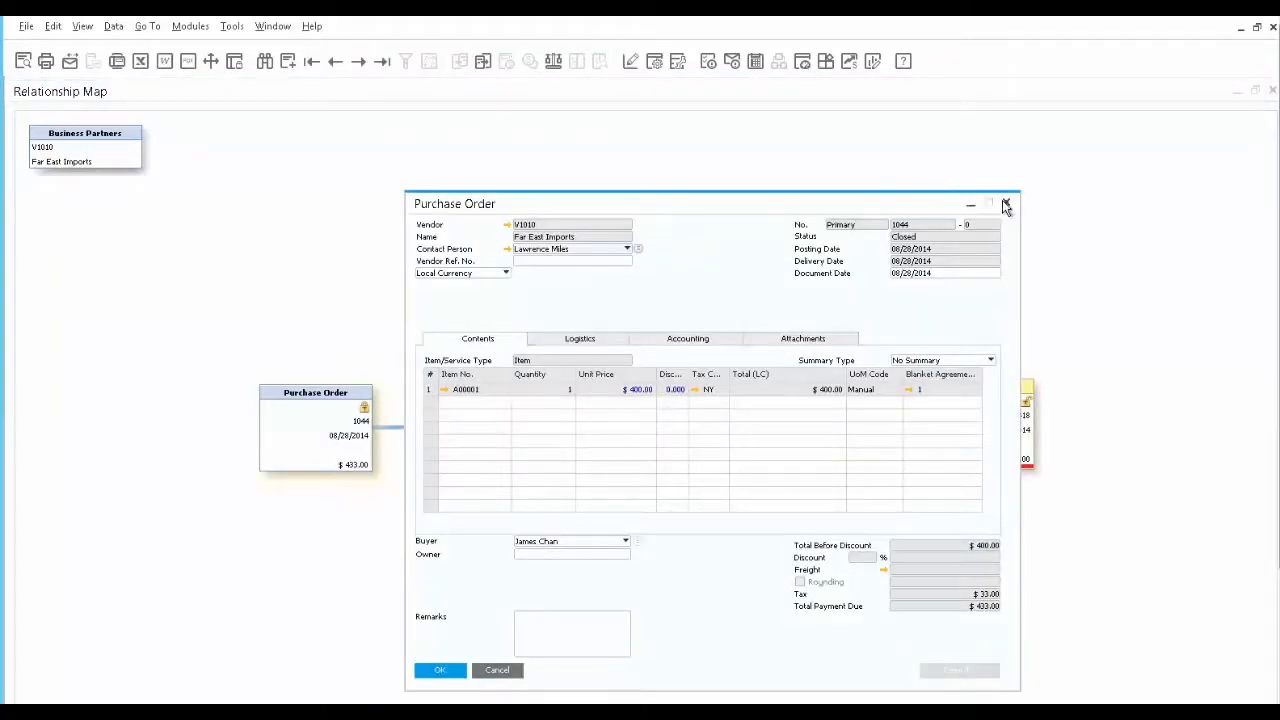
left_click(1005, 204)
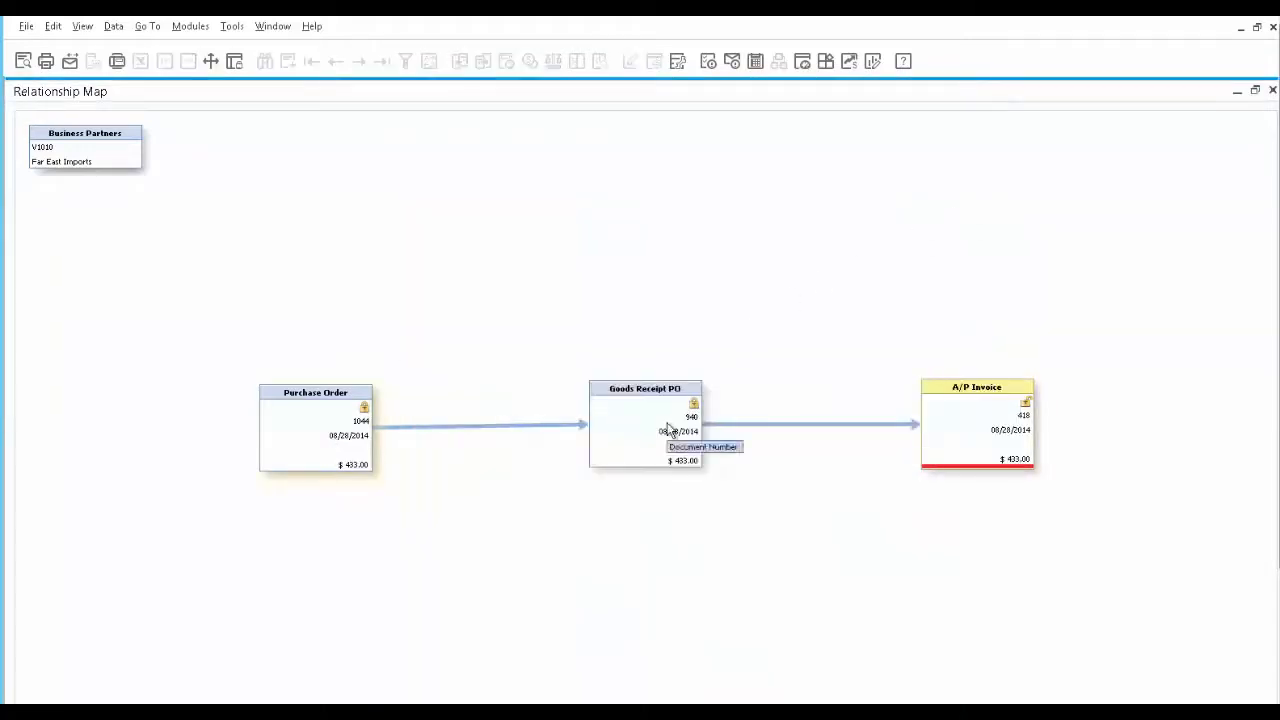
left_click_drag(986, 422, 985, 438)
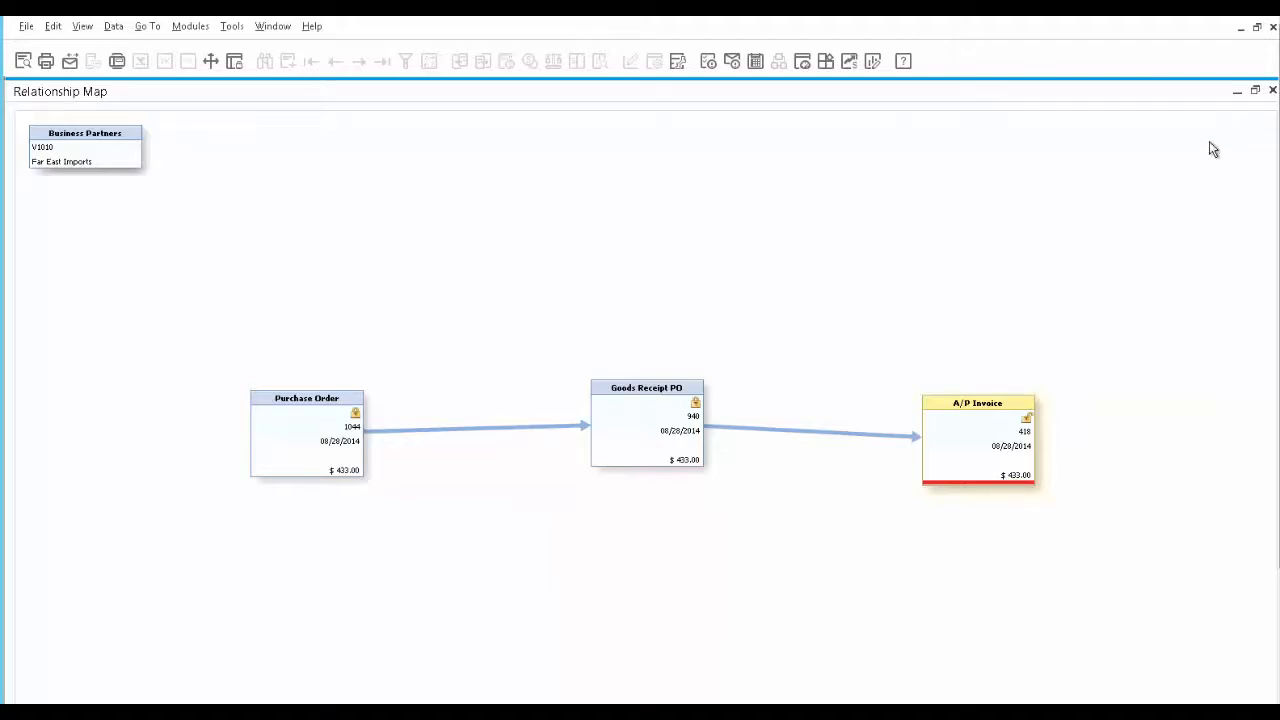
left_click(1273, 92)
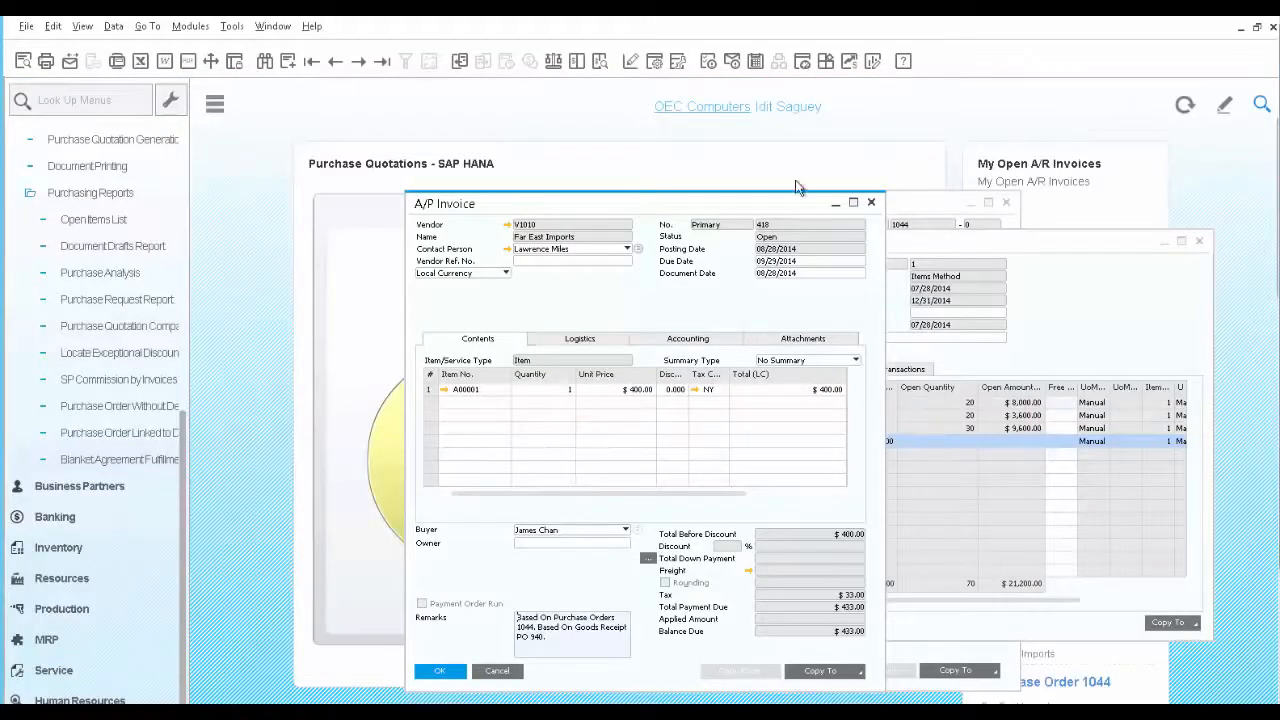
Run the Blanket Agreement Fulfillment Report by Items Method for all item groups
left_click(88, 463)
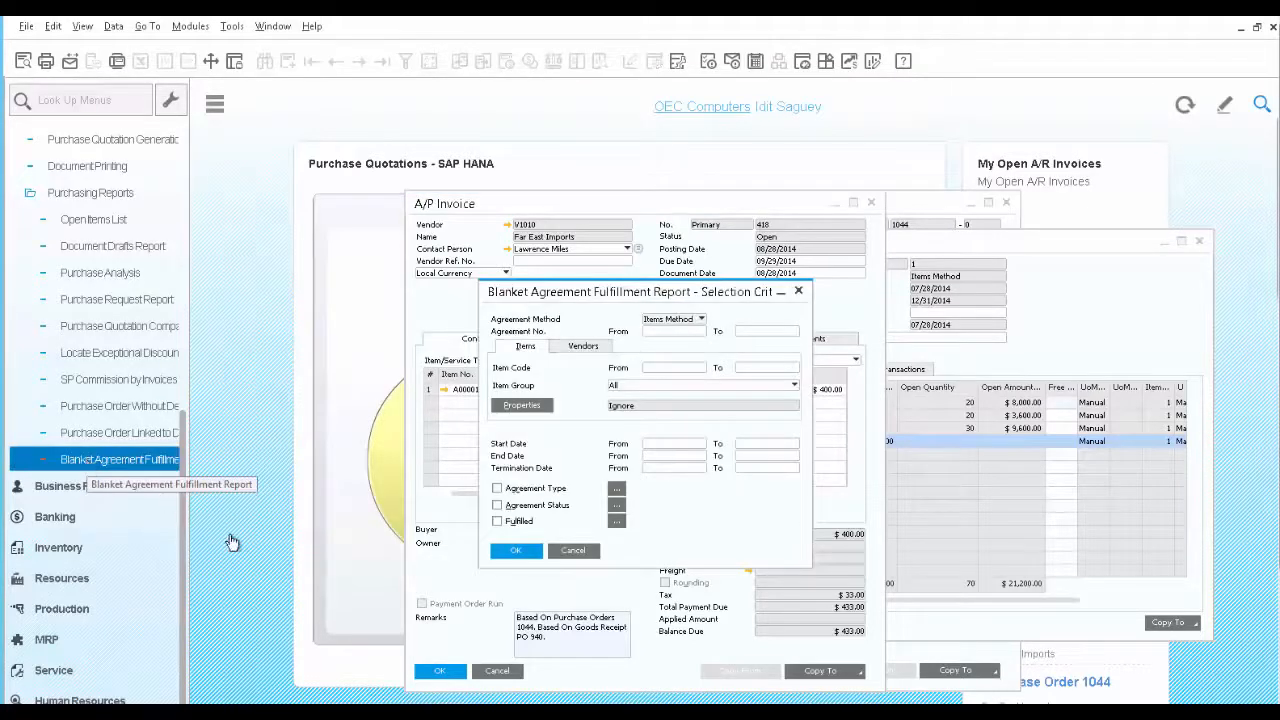
left_click(507, 553)
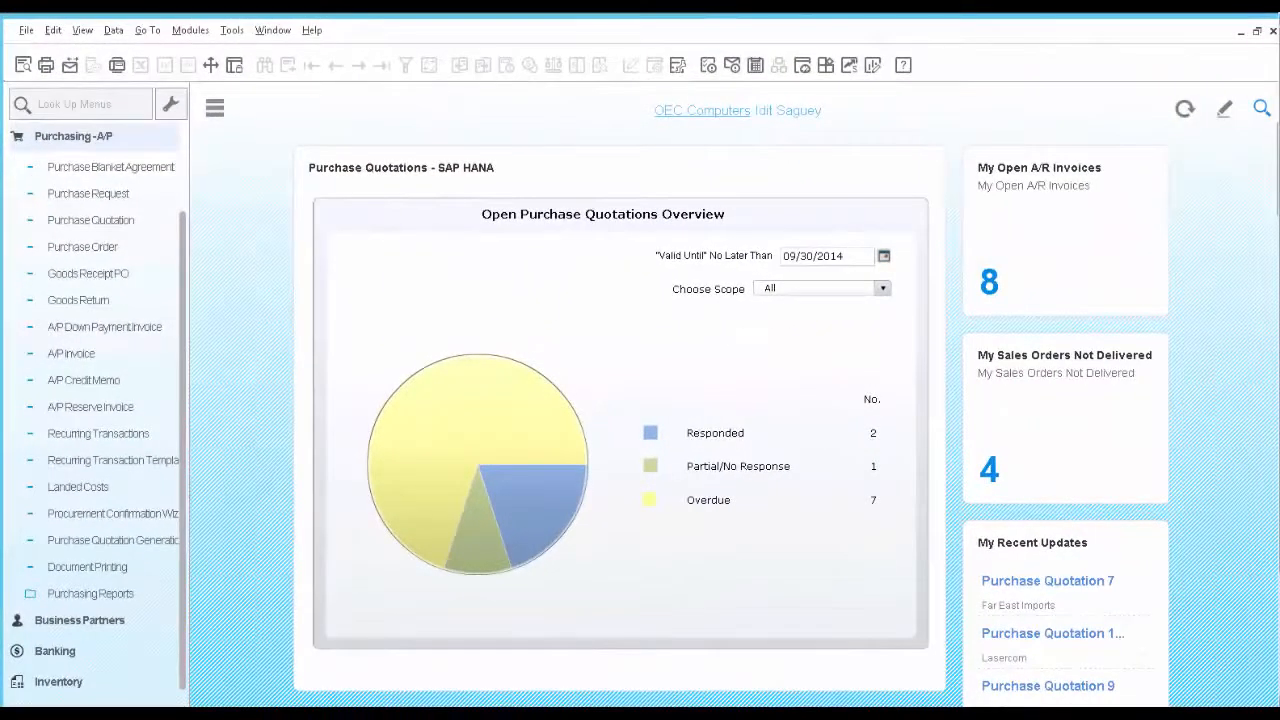
Display the last purchase request on record and start the Purchase Quotation Generation Wizard
left_click(81, 200)
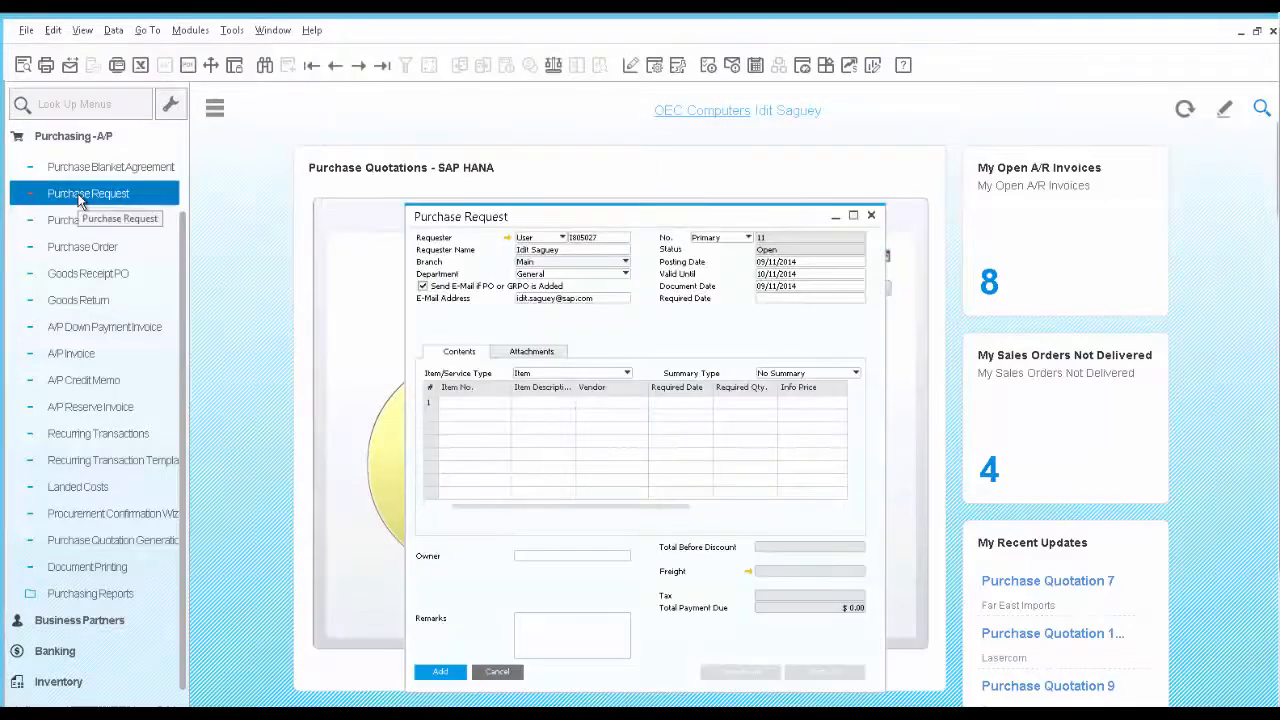
left_click(382, 70)
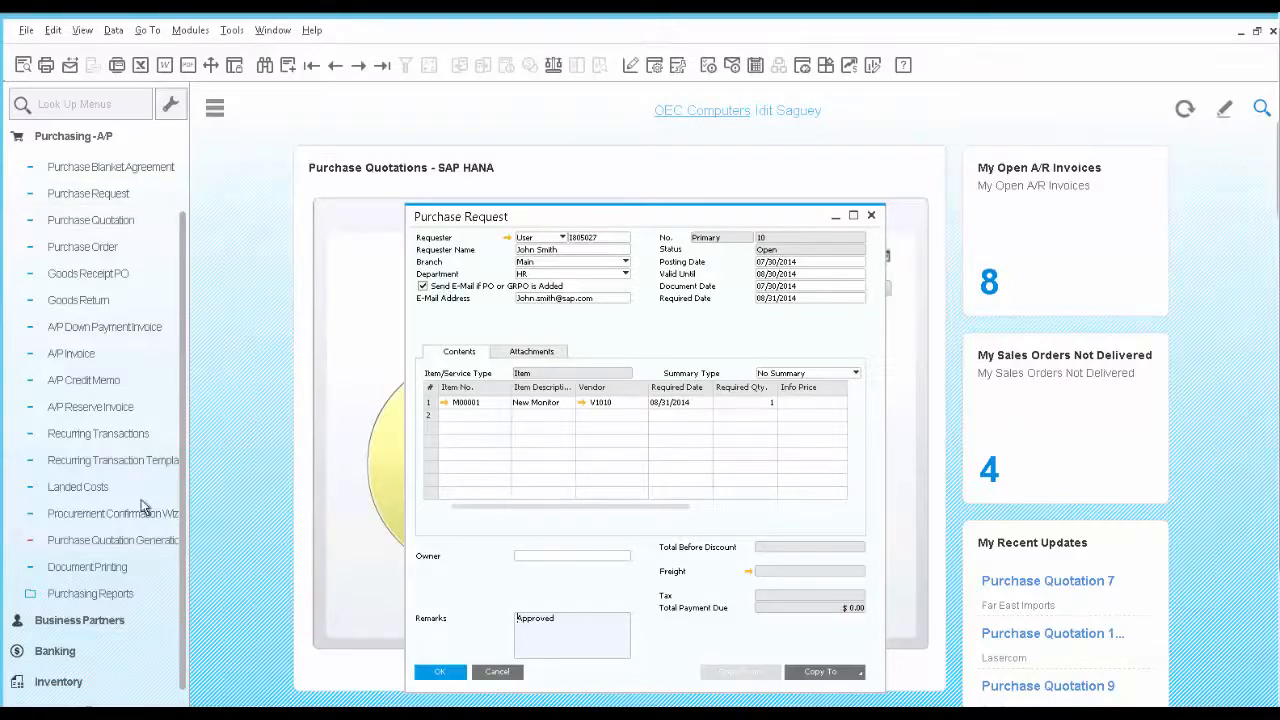
left_click(143, 541)
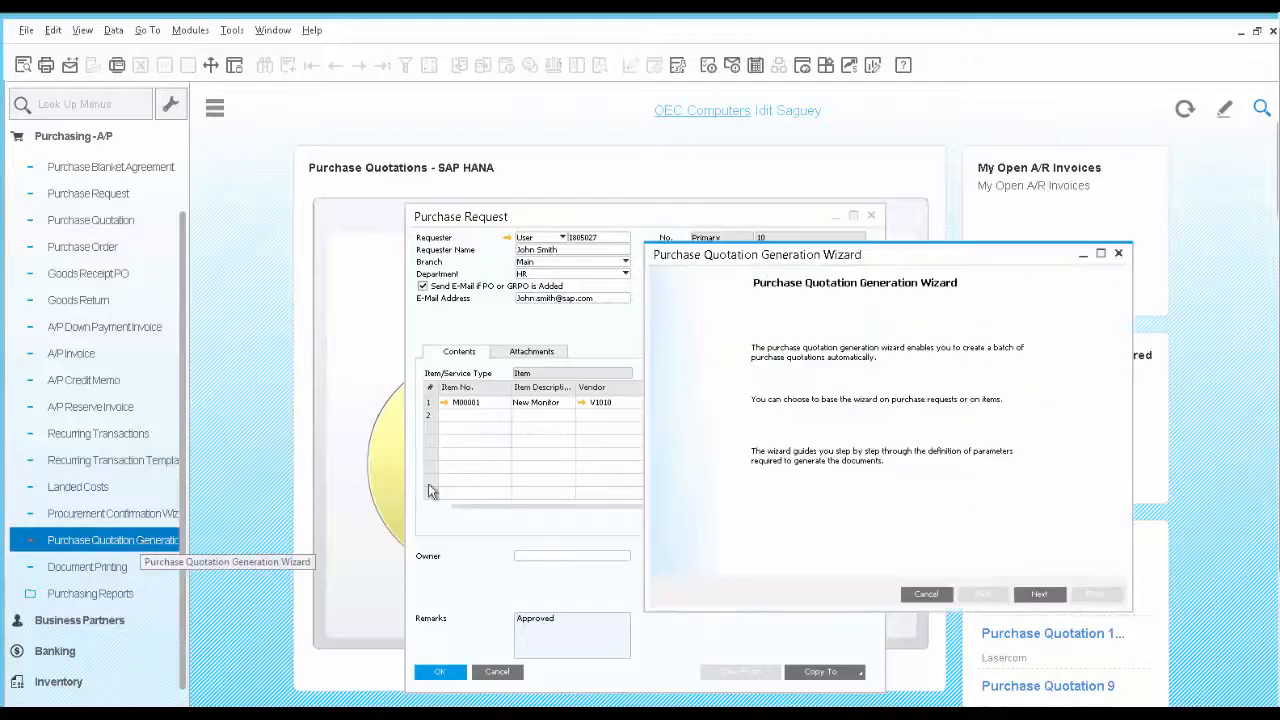
Create a new parameter set named New Monitor in the wizard and proceed to the selection criteria
left_click(1040, 594)
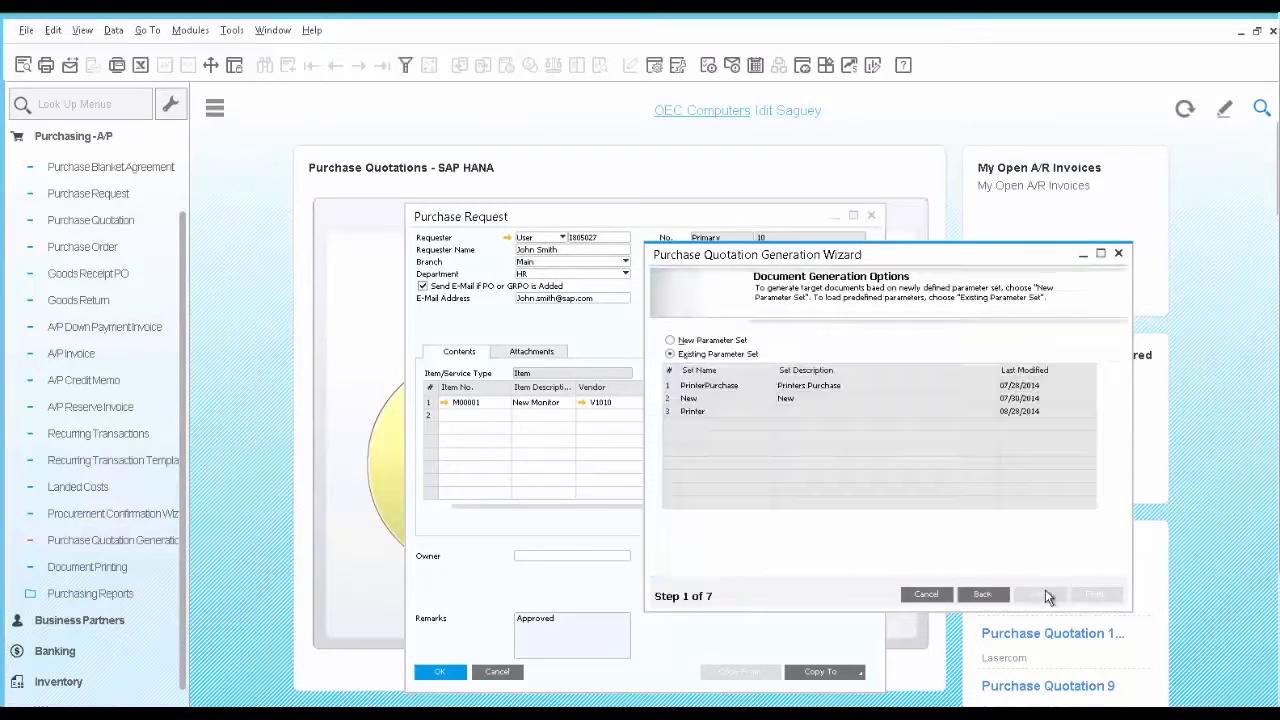
left_click(725, 340)
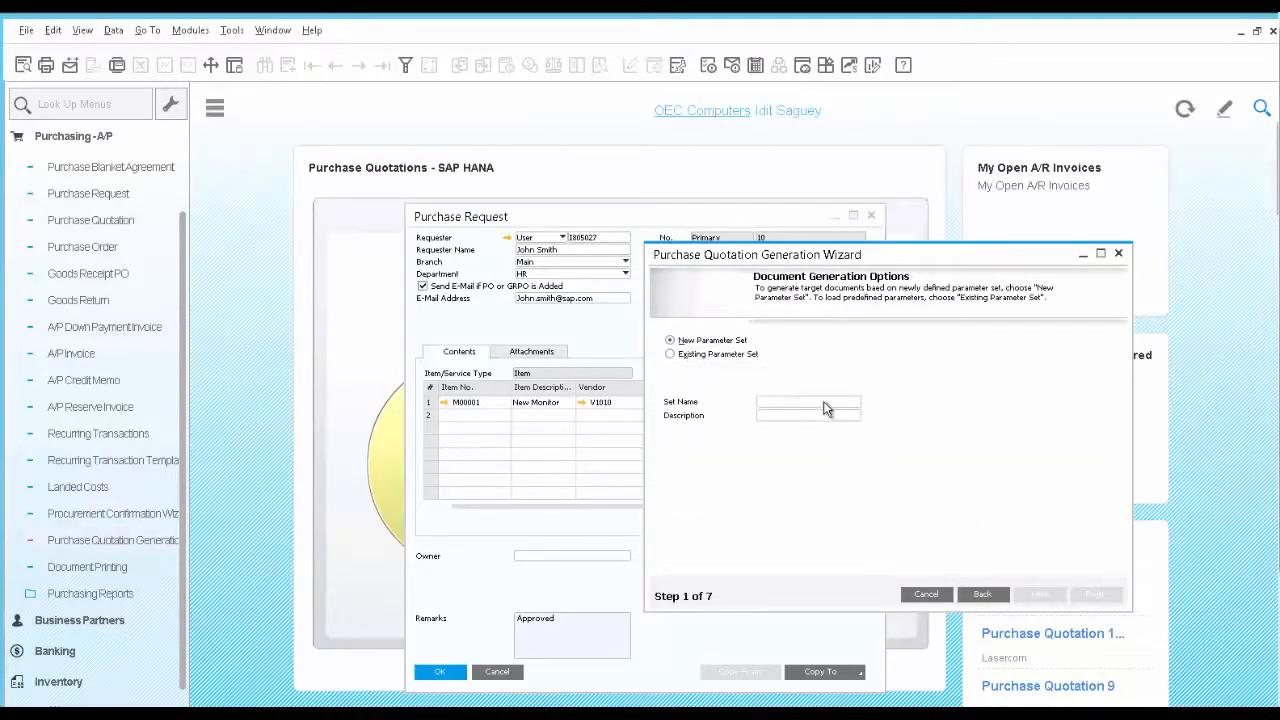
type("New Monitor")
key("Tab")
left_click(1040, 595)
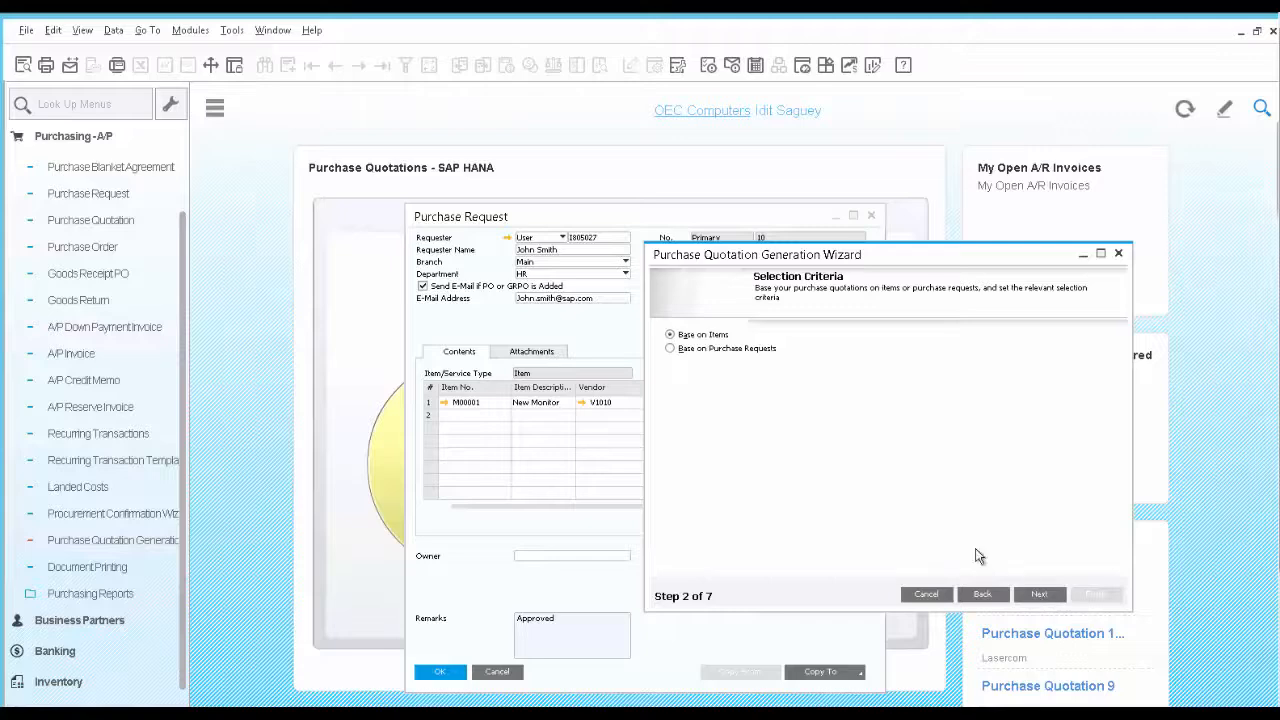
Base the quotations on purchase requests, filter them from item code M00001 and proceed to item selection
left_click(670, 350)
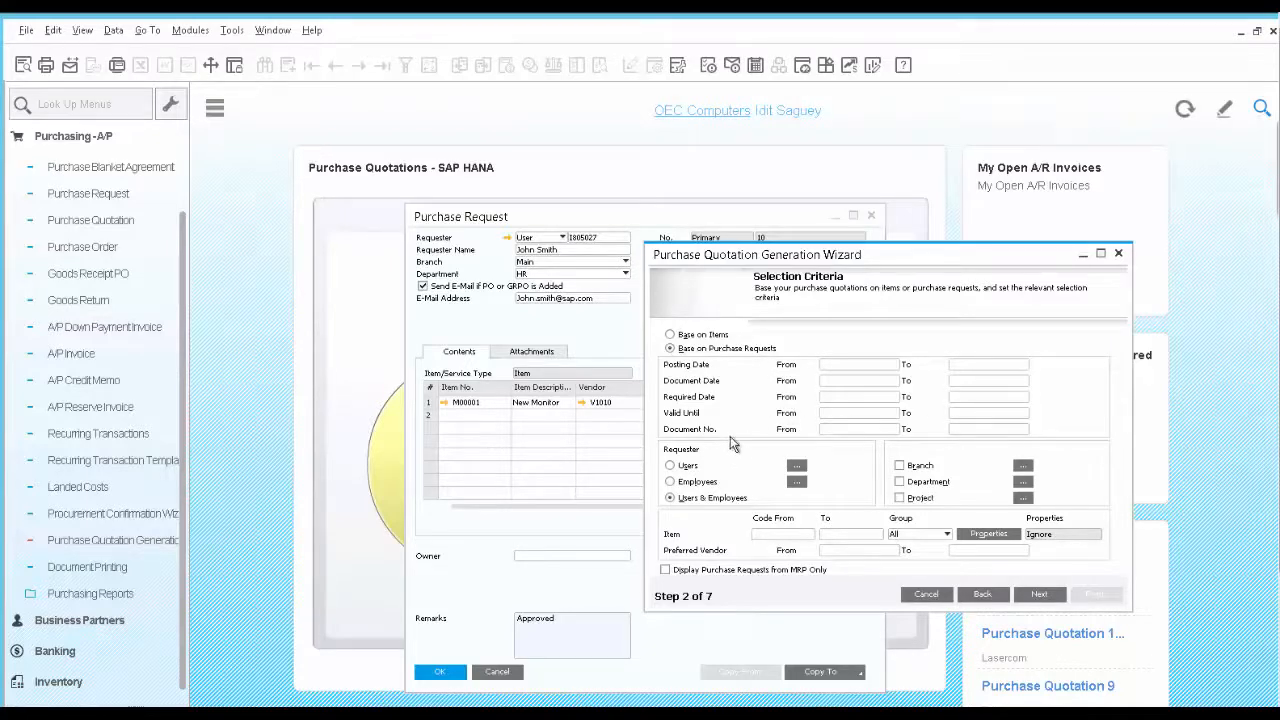
left_click(775, 538)
type("M00001")
key("Tab")
left_click(1040, 594)
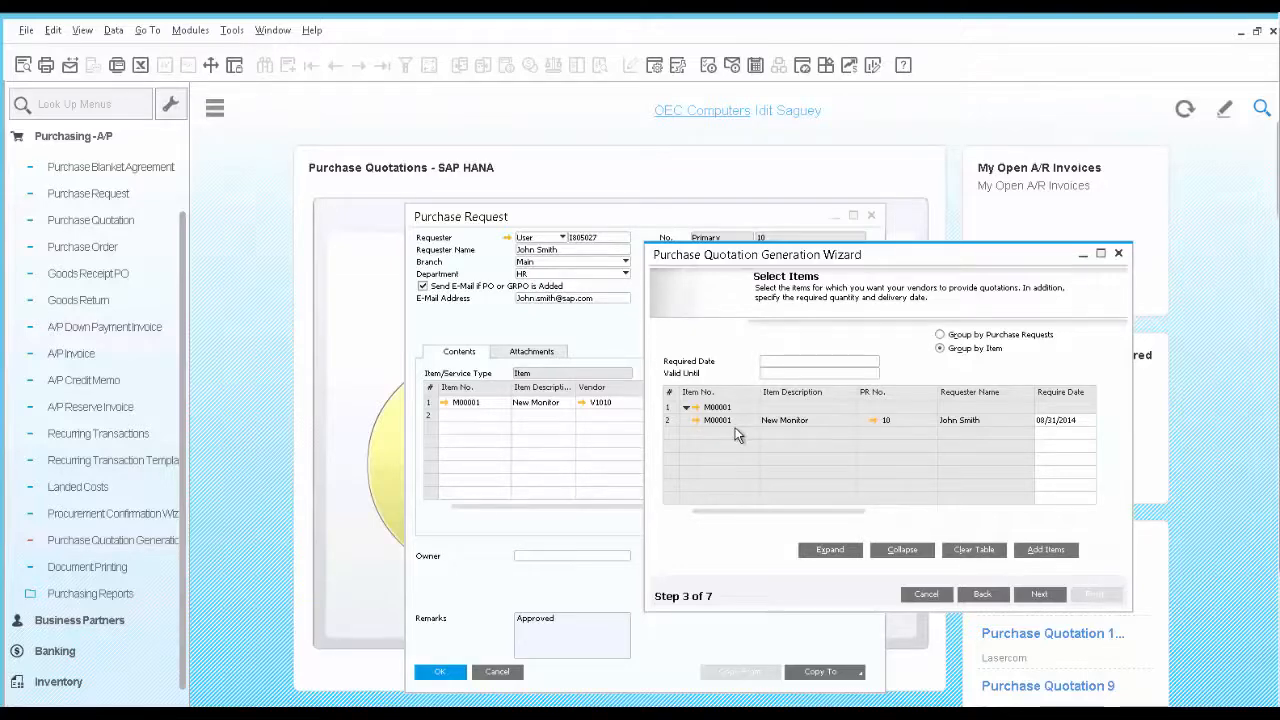
Check the purchase request linked to the New Monitor line, then set the required date to 09/16/2014 and valid until to 09/13/2014
left_click(874, 422)
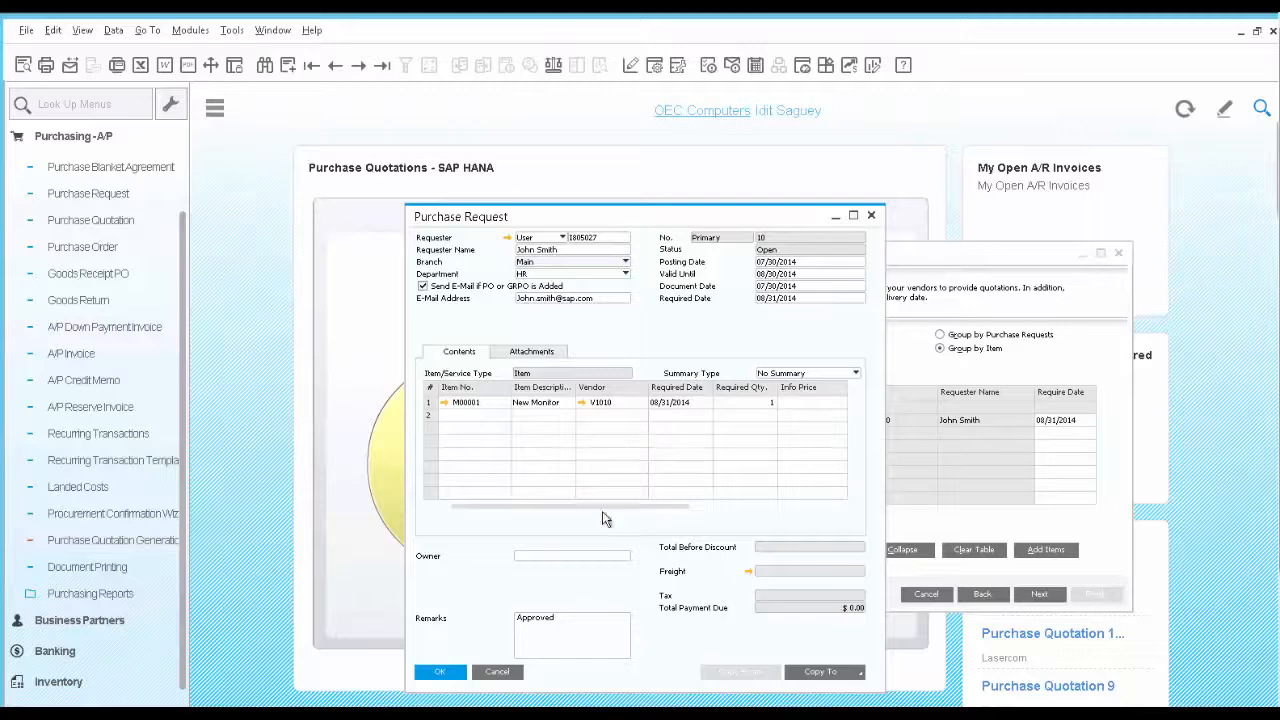
left_click(508, 673)
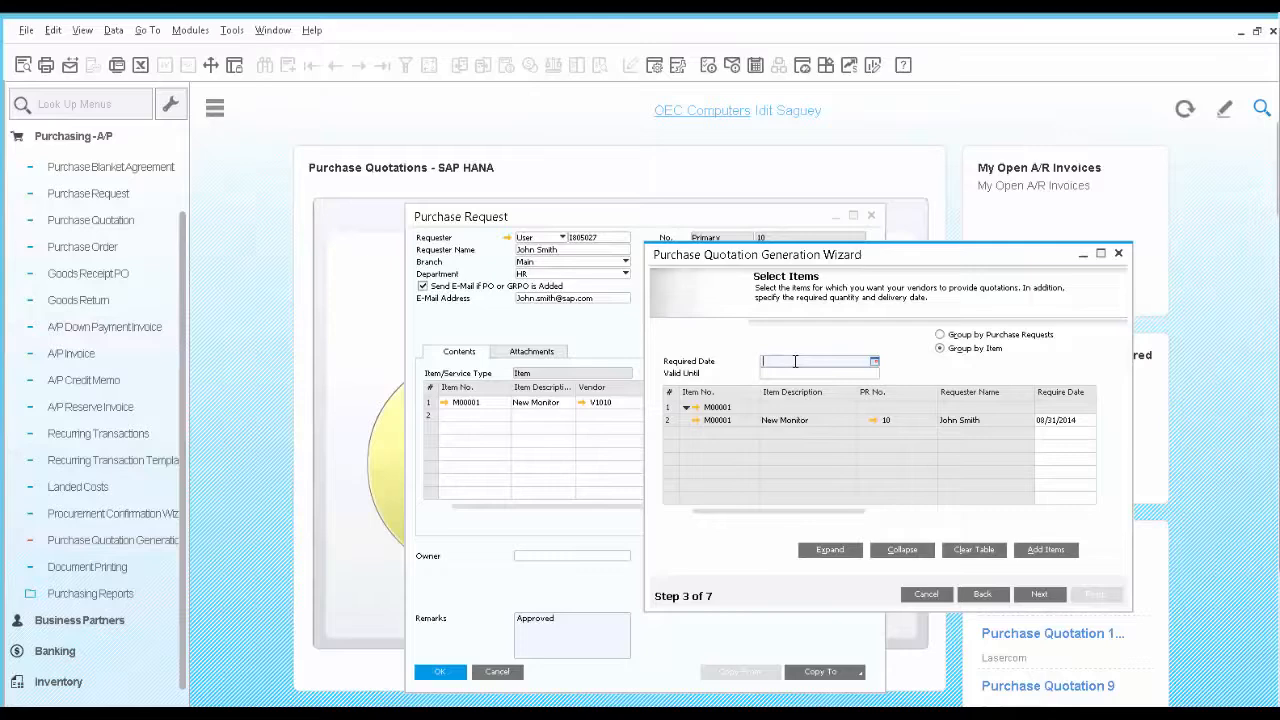
type("0916")
left_click(800, 376)
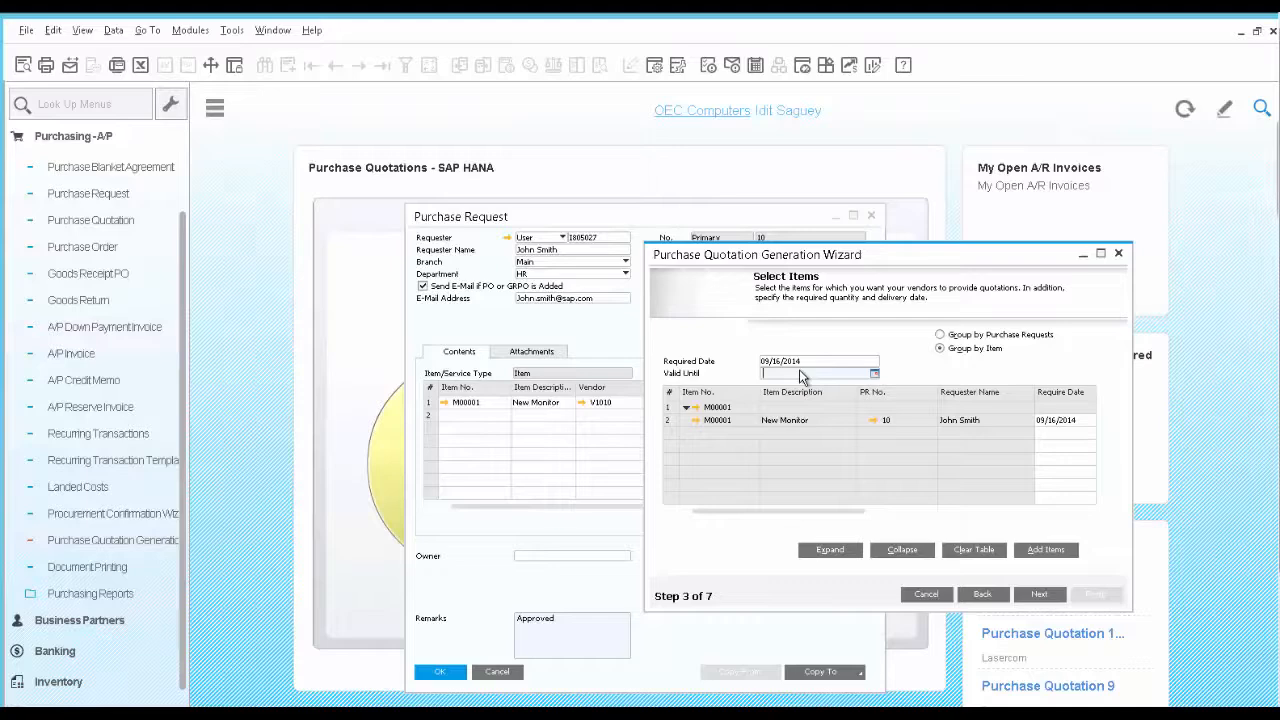
type("09")
type("13")
key("Tab")
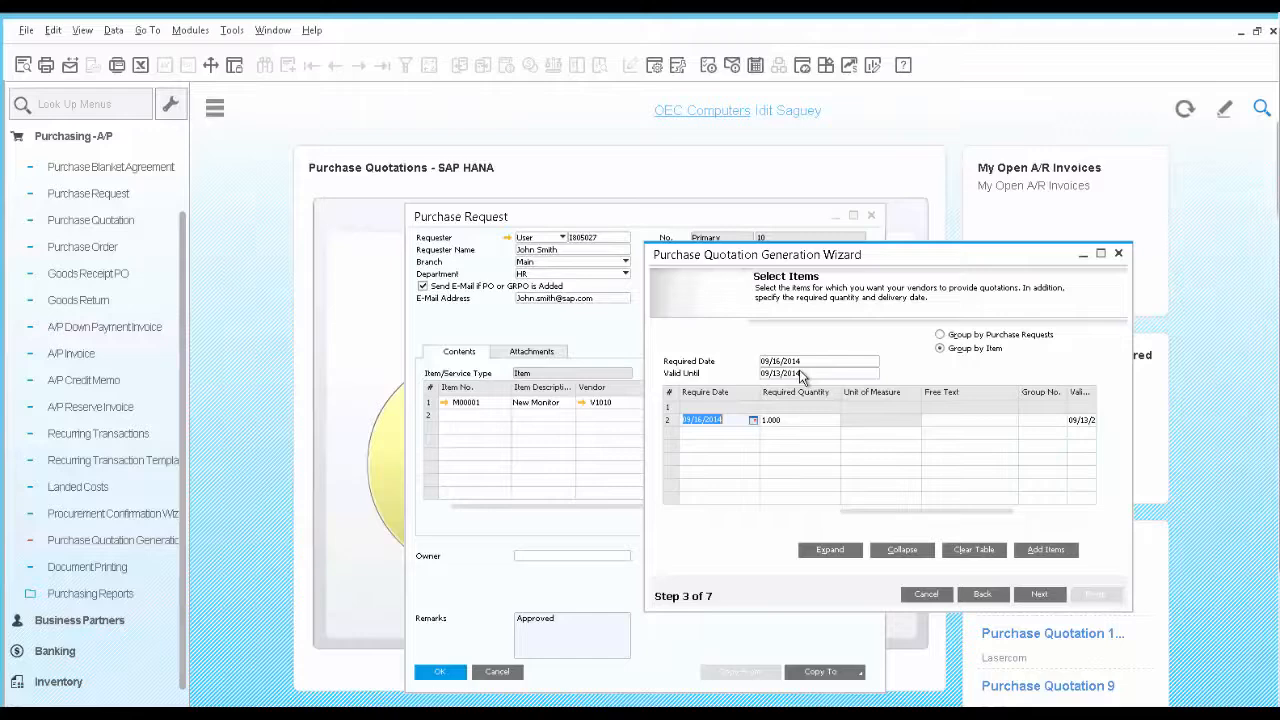
Advance through the vendor selection and results preview to generate the purchase quotations
left_click(1040, 595)
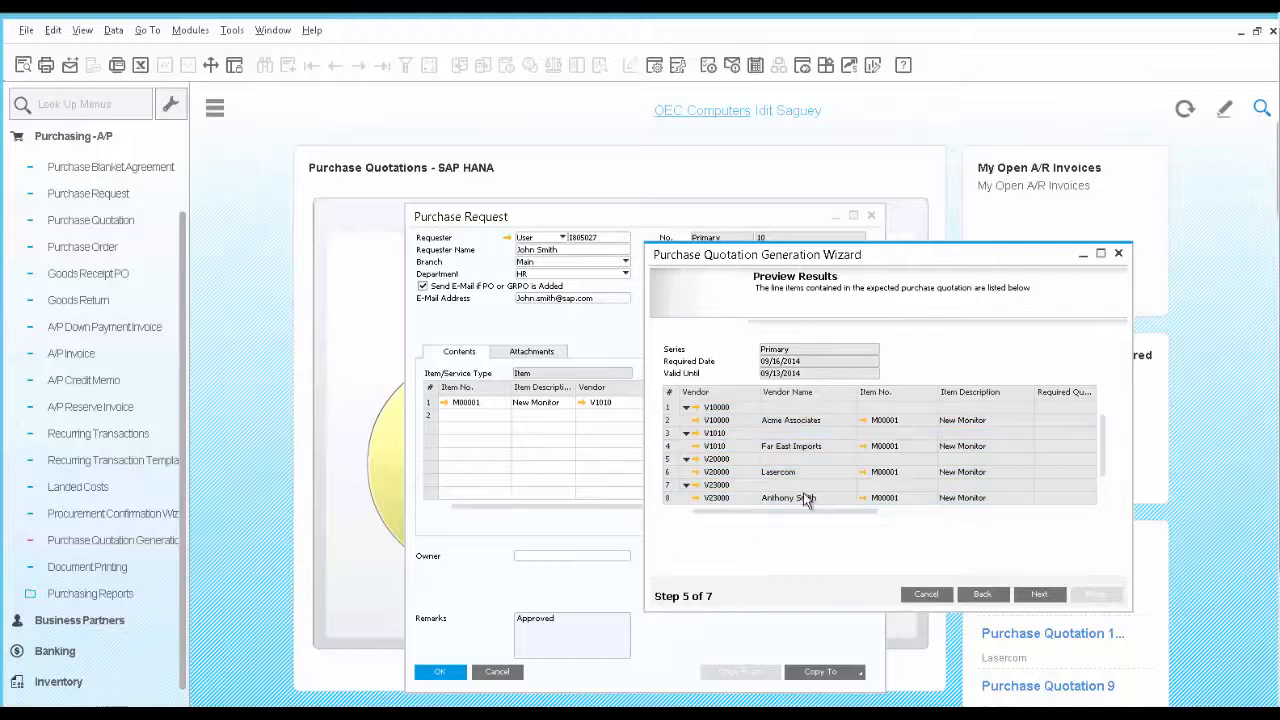
left_click(1040, 594)
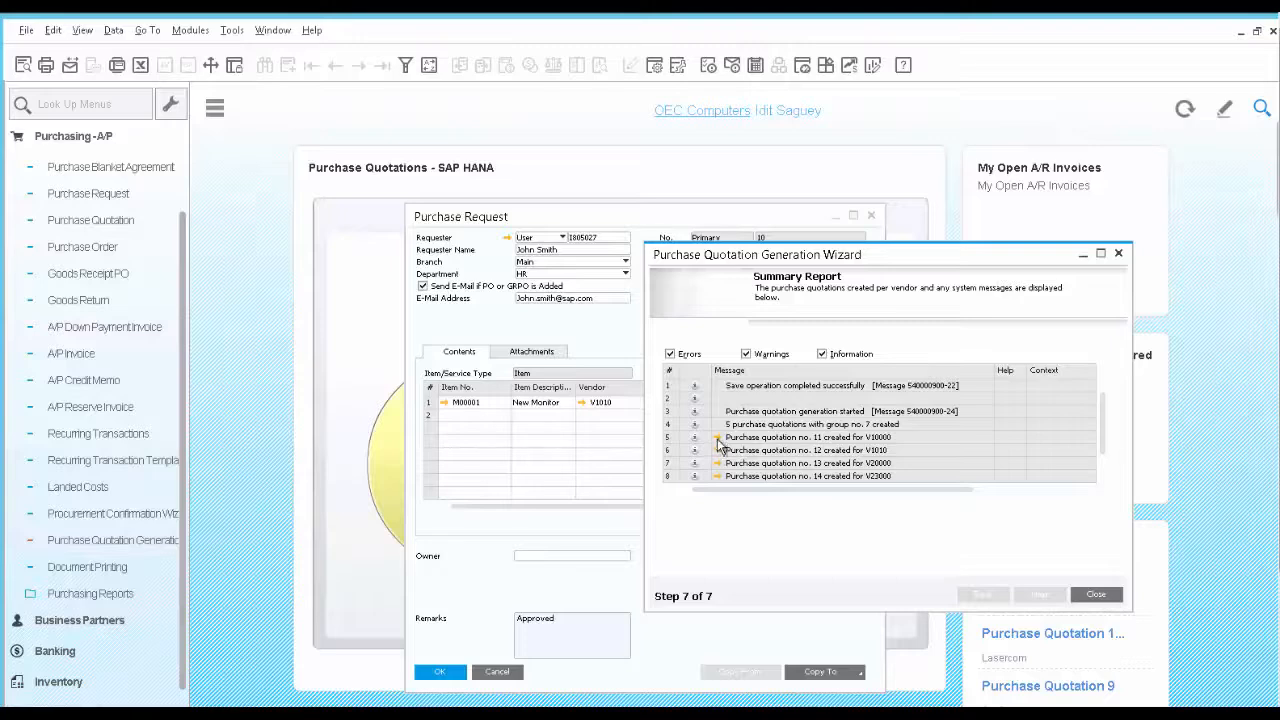
Update the generated Acme Associates quotation with quoted date 09/16/2014, quoted quantity 1 and unit price 200
left_click(717, 439)
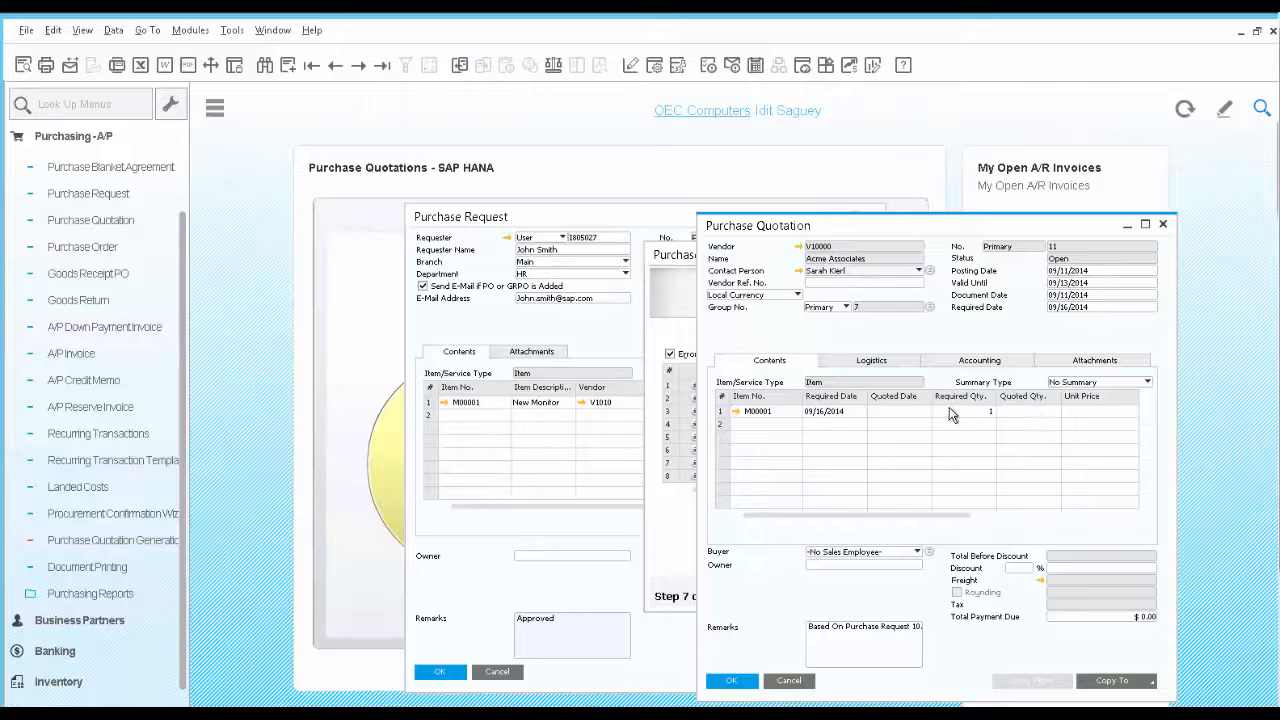
left_click(883, 414)
type("0916")
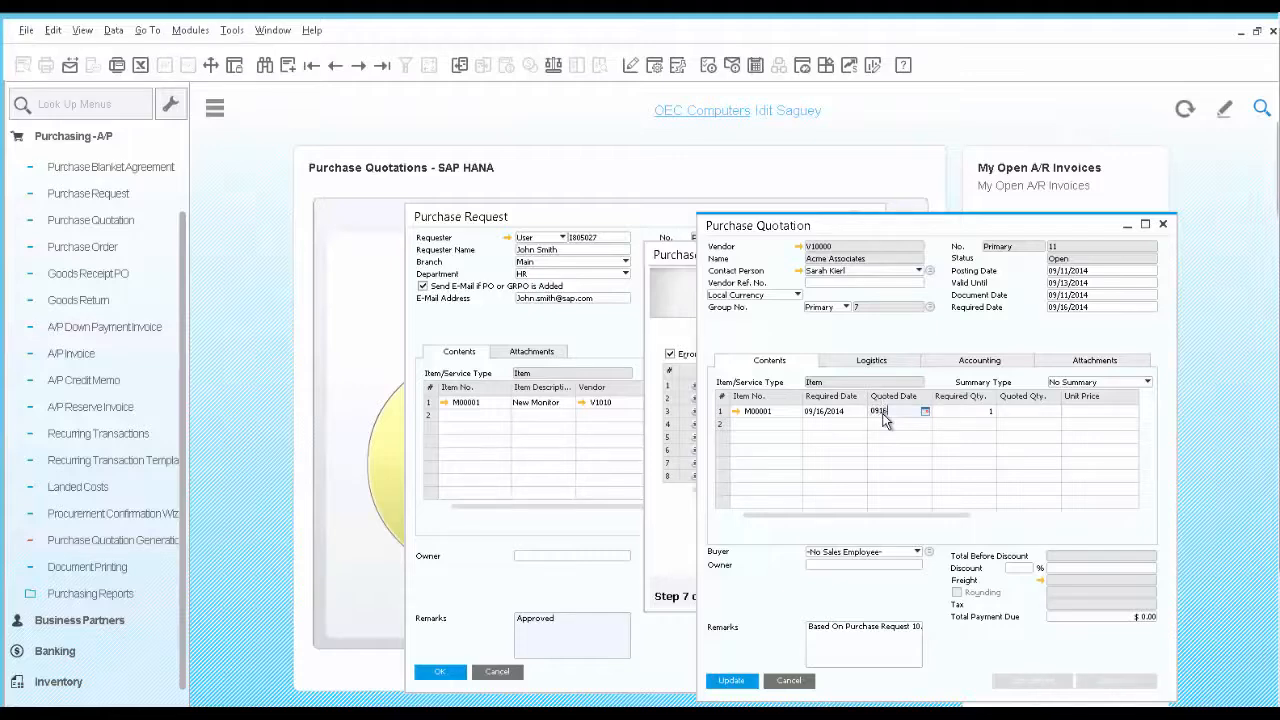
key("Tab")
key("Tab")
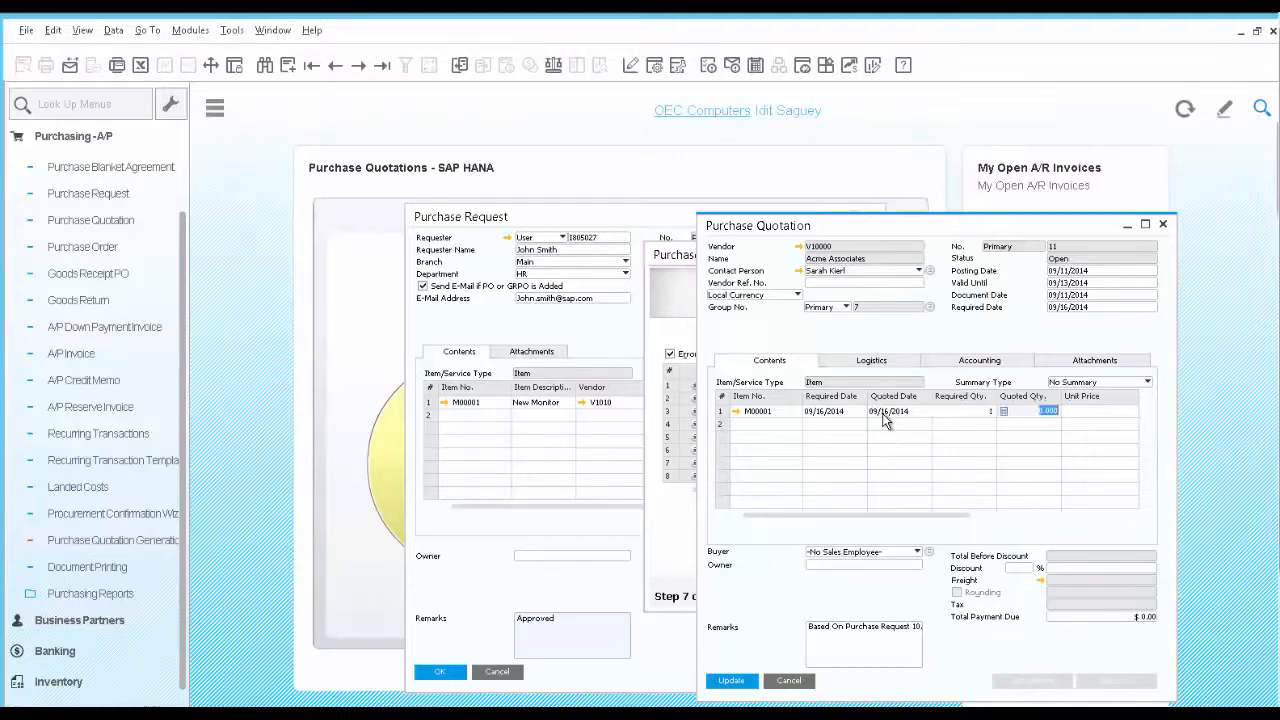
key("Tab")
type("200")
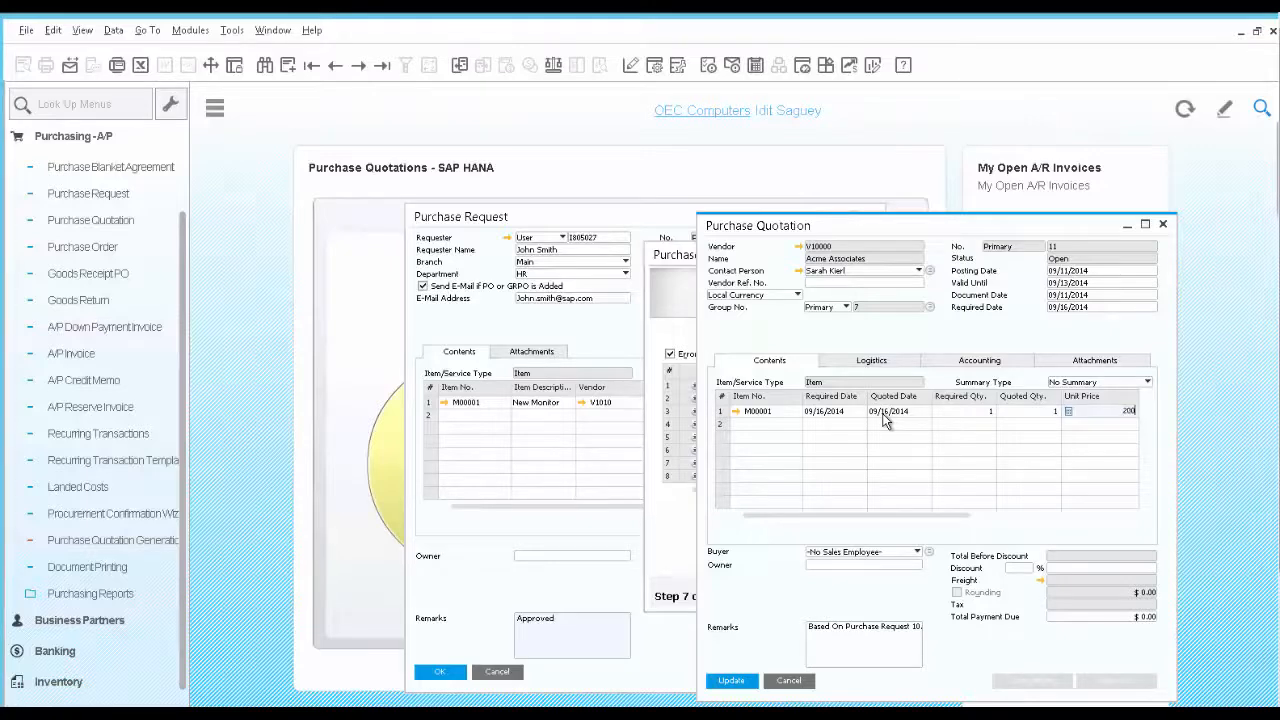
left_click(747, 684)
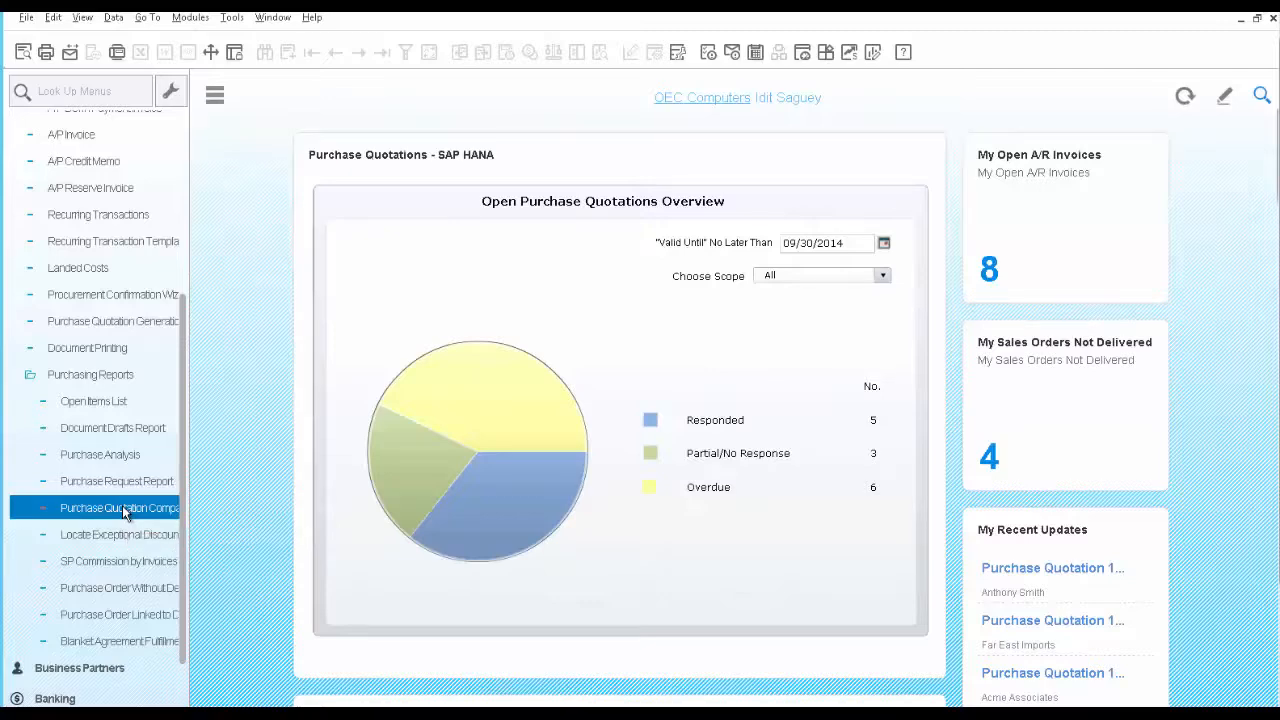
Run the Purchase Quotation Comparison Report from item code M00001 for open purchase quotations only
left_click(124, 512)
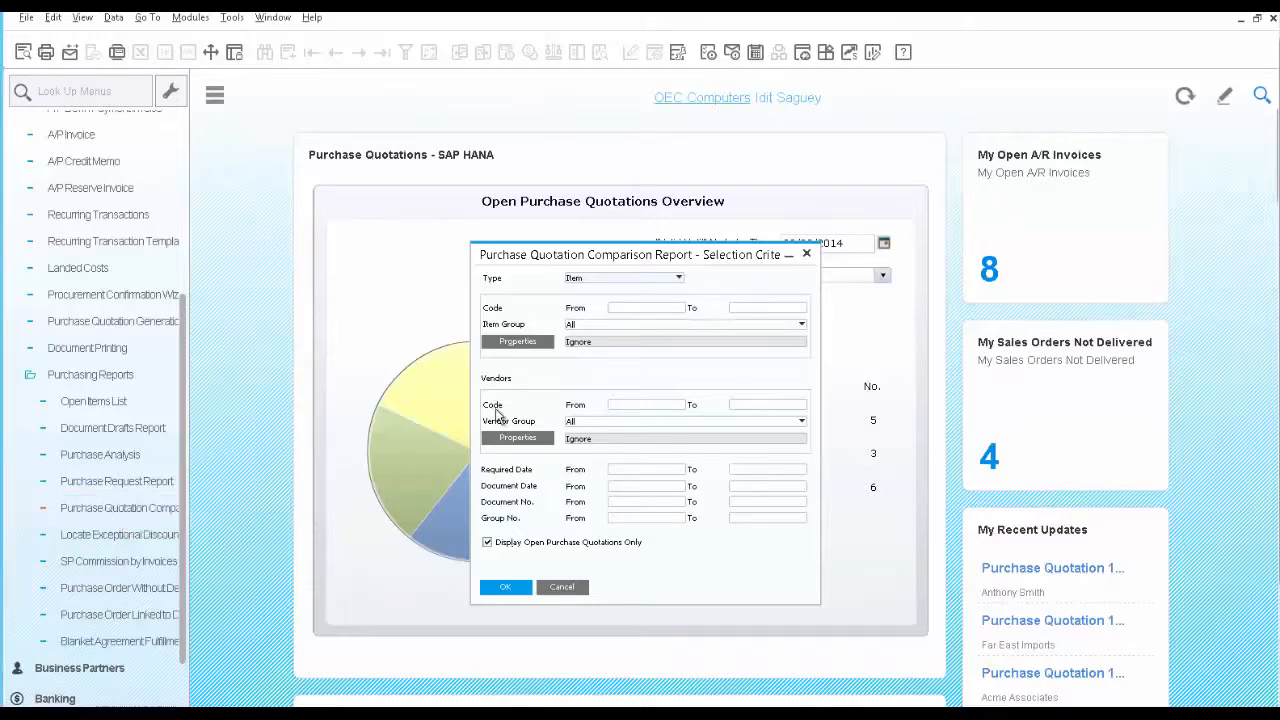
left_click(630, 310)
type("M00001")
key("Tab")
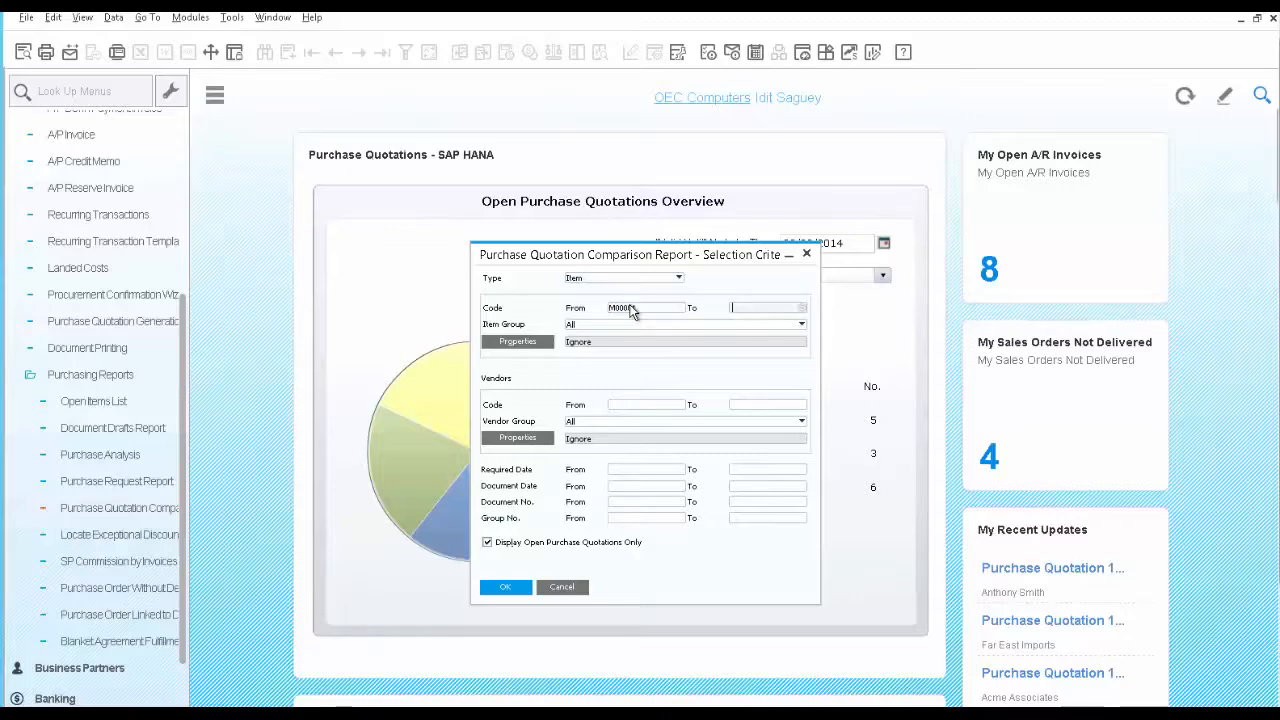
left_click(507, 587)
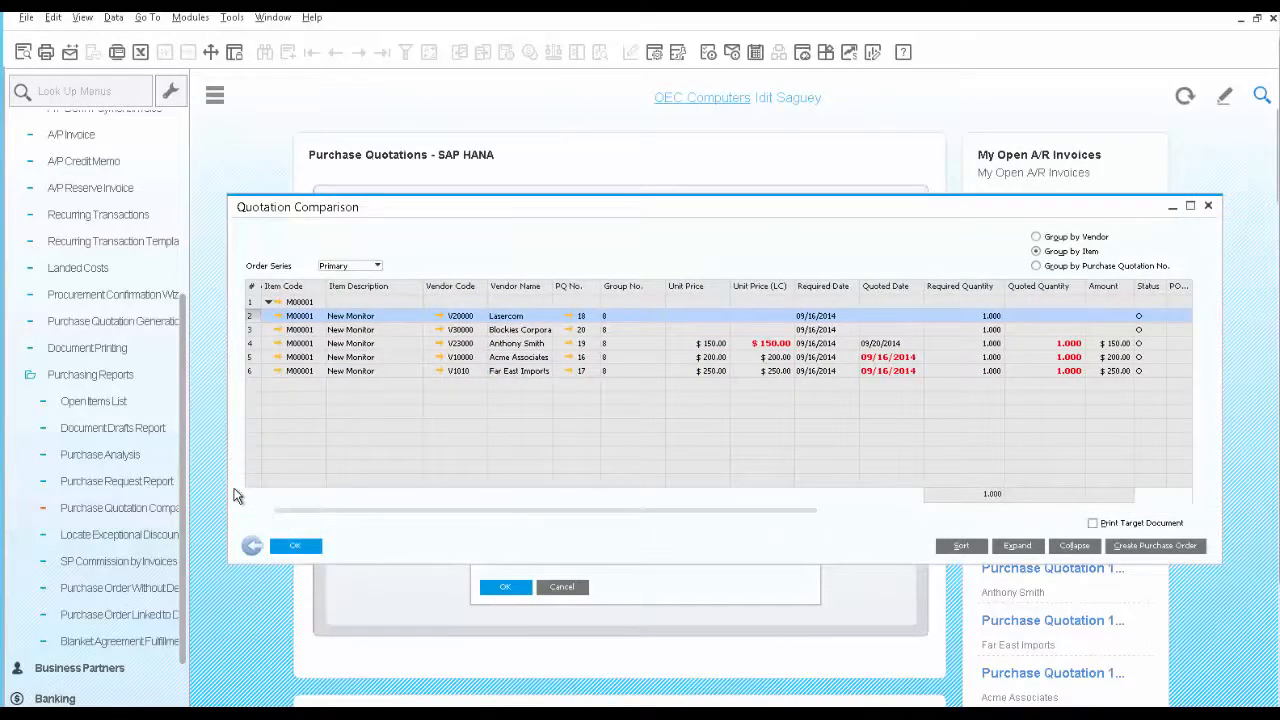
Compare the priced vendor quotations and create a purchase order from the Acme Associates one, closing the other quotations in its group
left_click(252, 343)
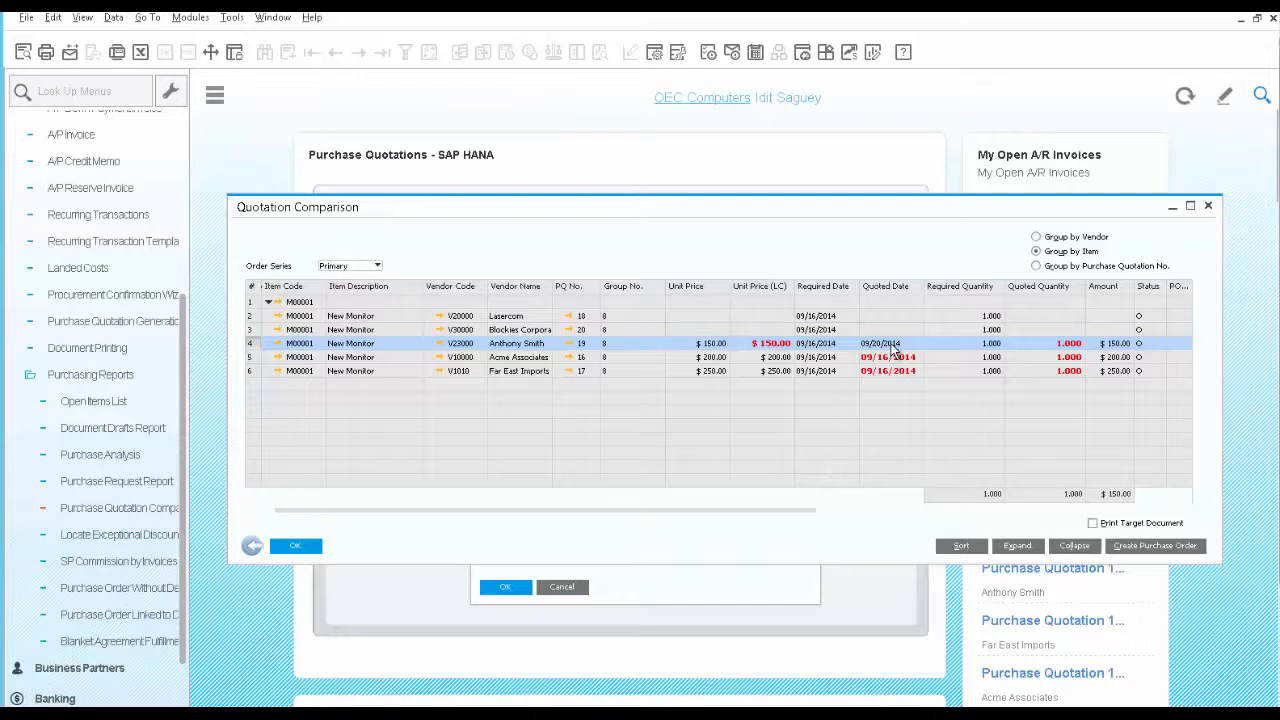
left_click(251, 357)
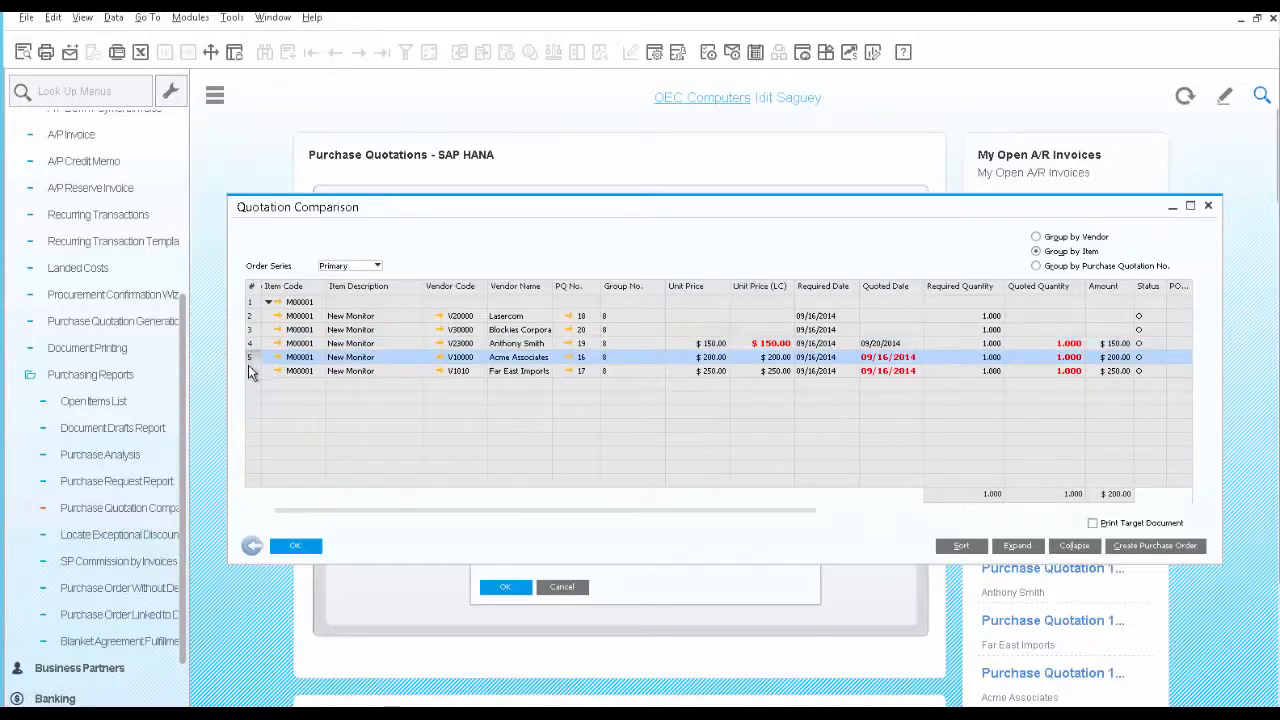
left_click(251, 373)
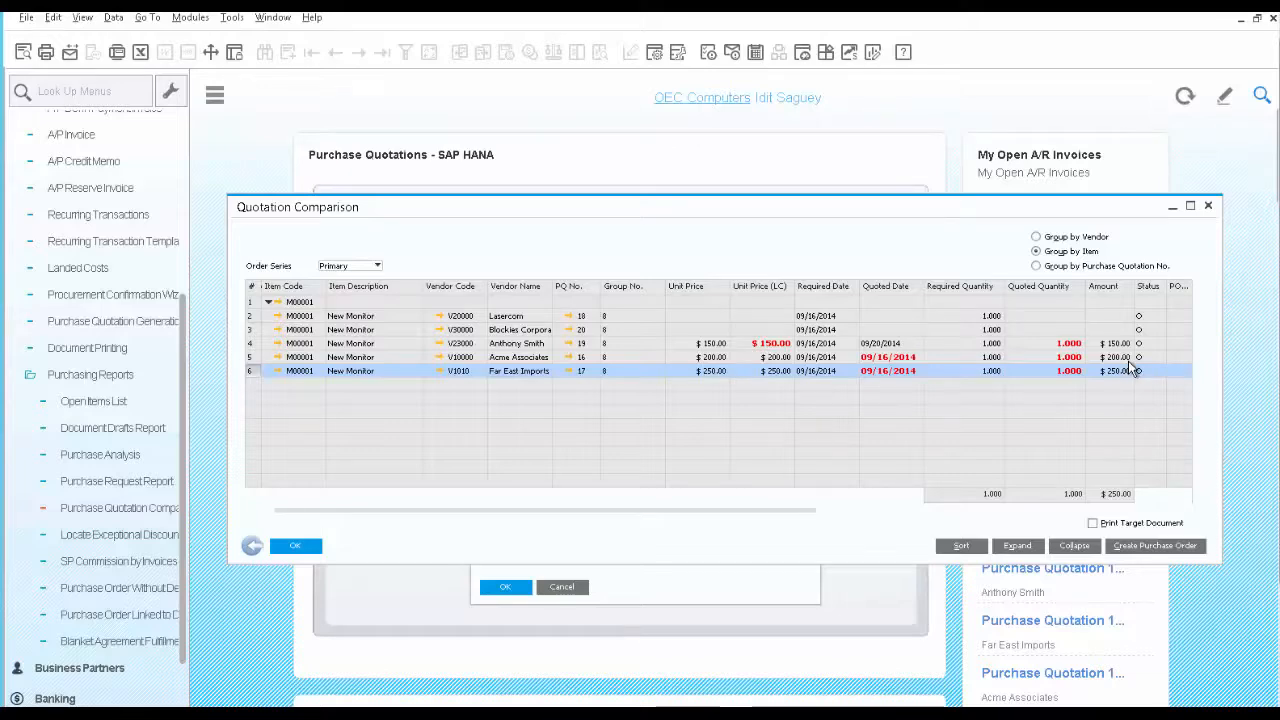
left_click(255, 360)
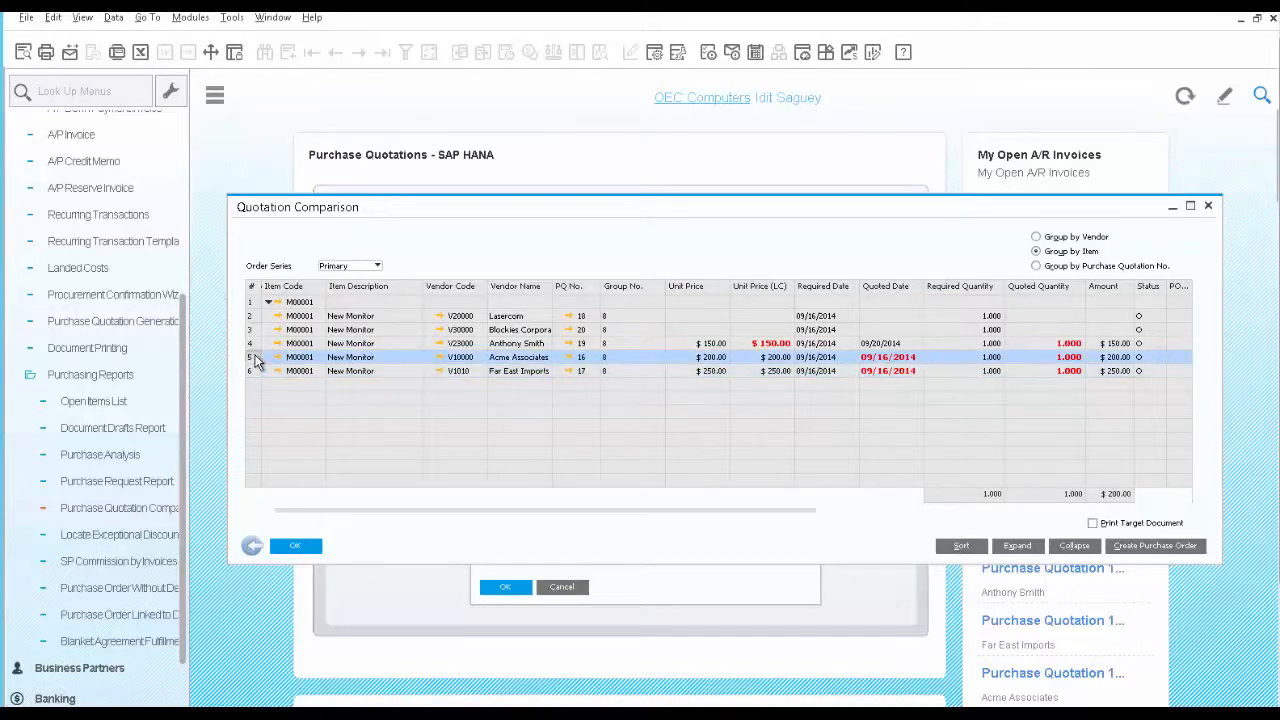
left_click(1158, 546)
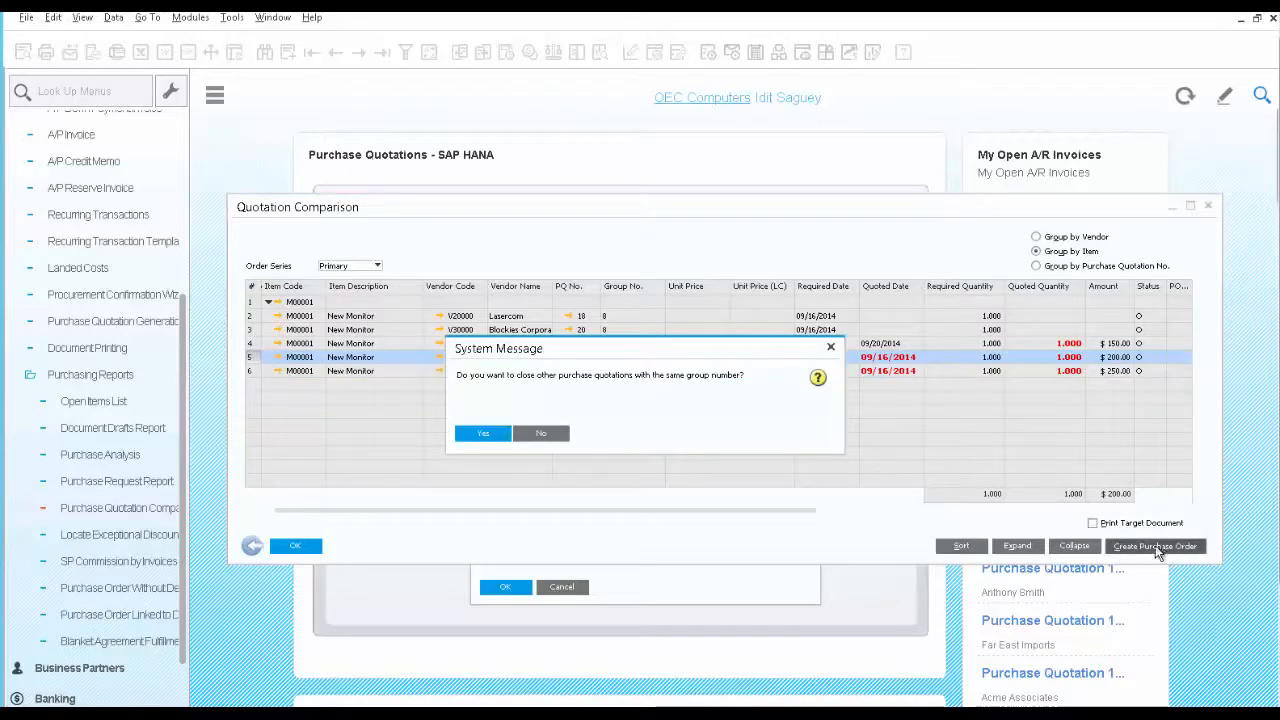
left_click(484, 434)
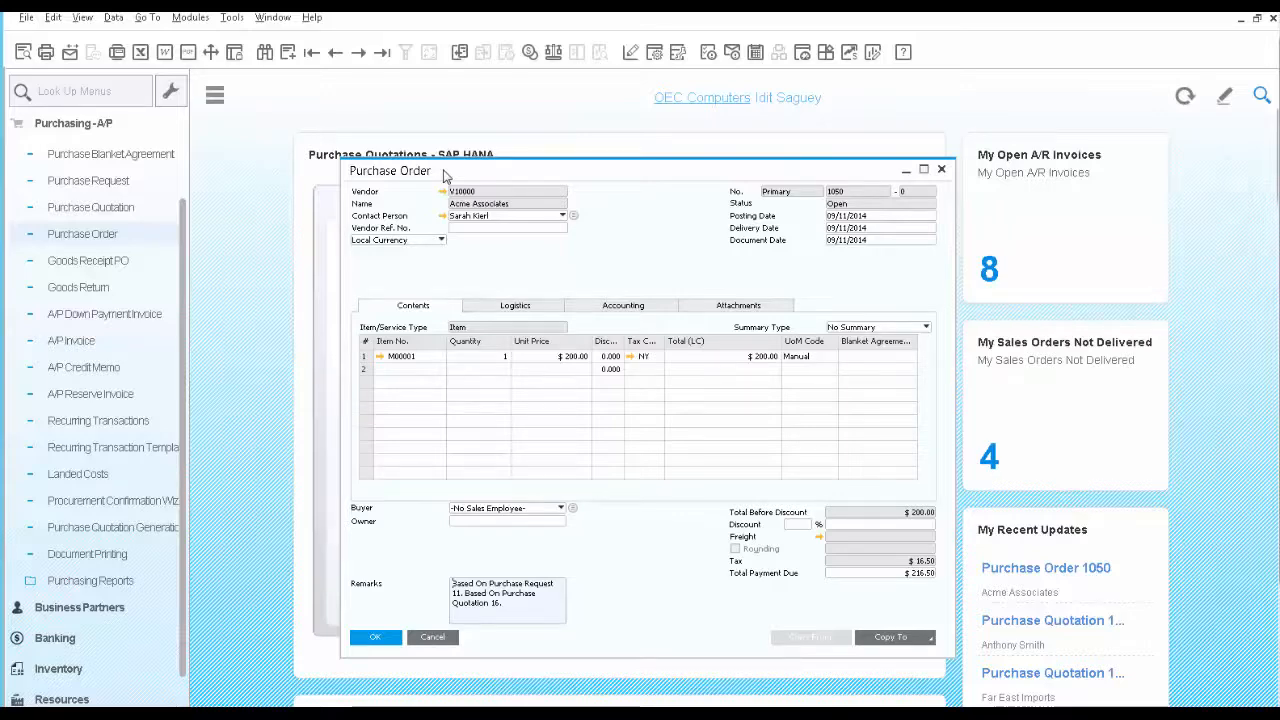
Prepare an e-mail of the Acme Associates purchase order with an edited report attached, and review its text, data and attachments
left_click(70, 55)
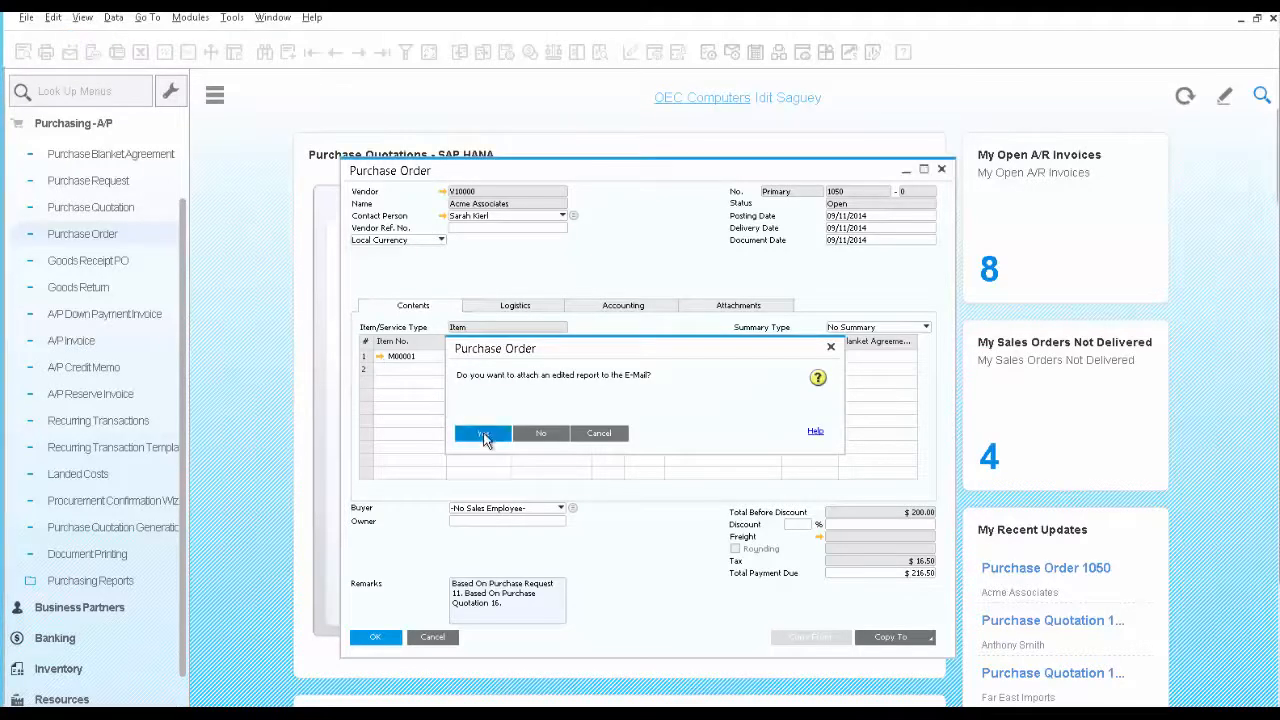
left_click(483, 435)
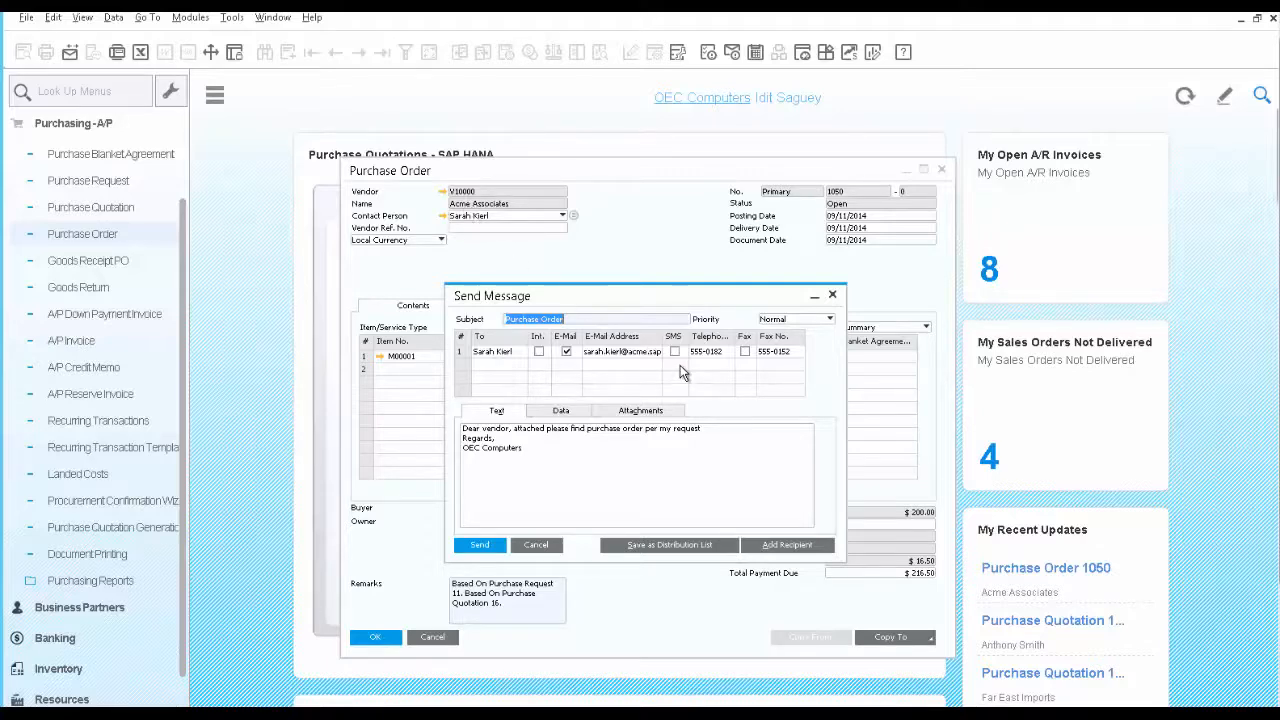
left_click(490, 470)
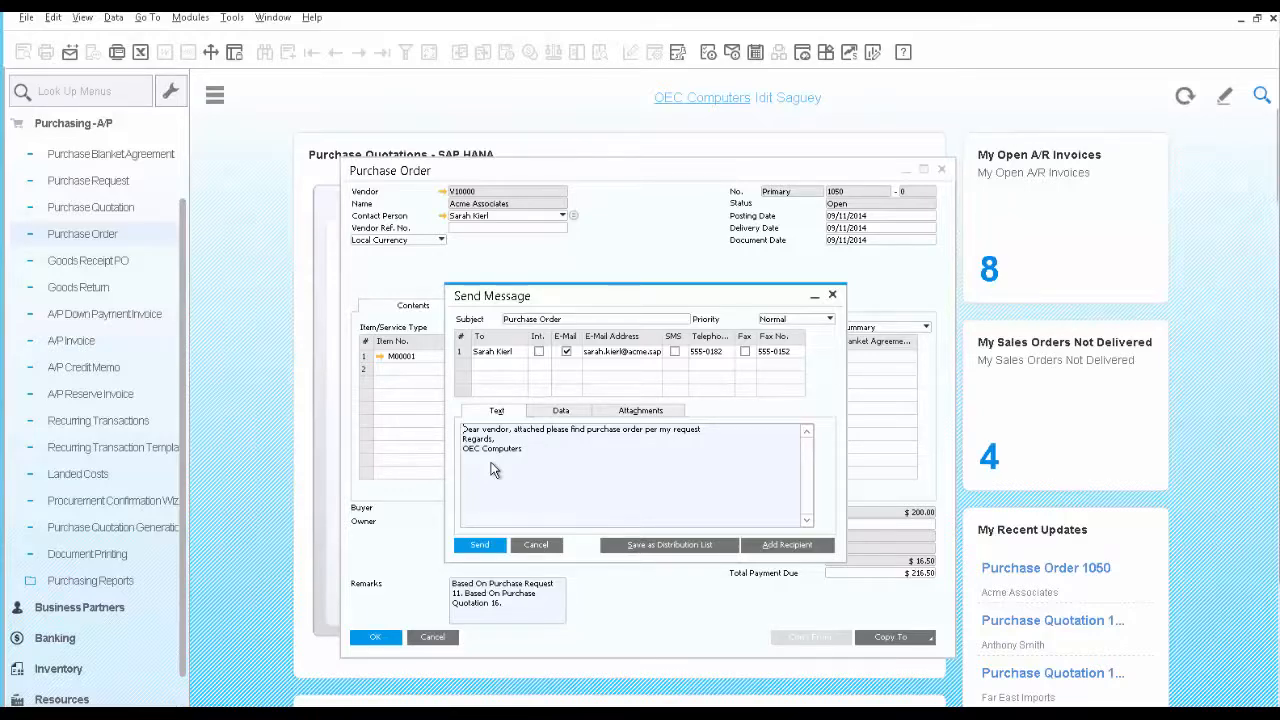
left_click(556, 418)
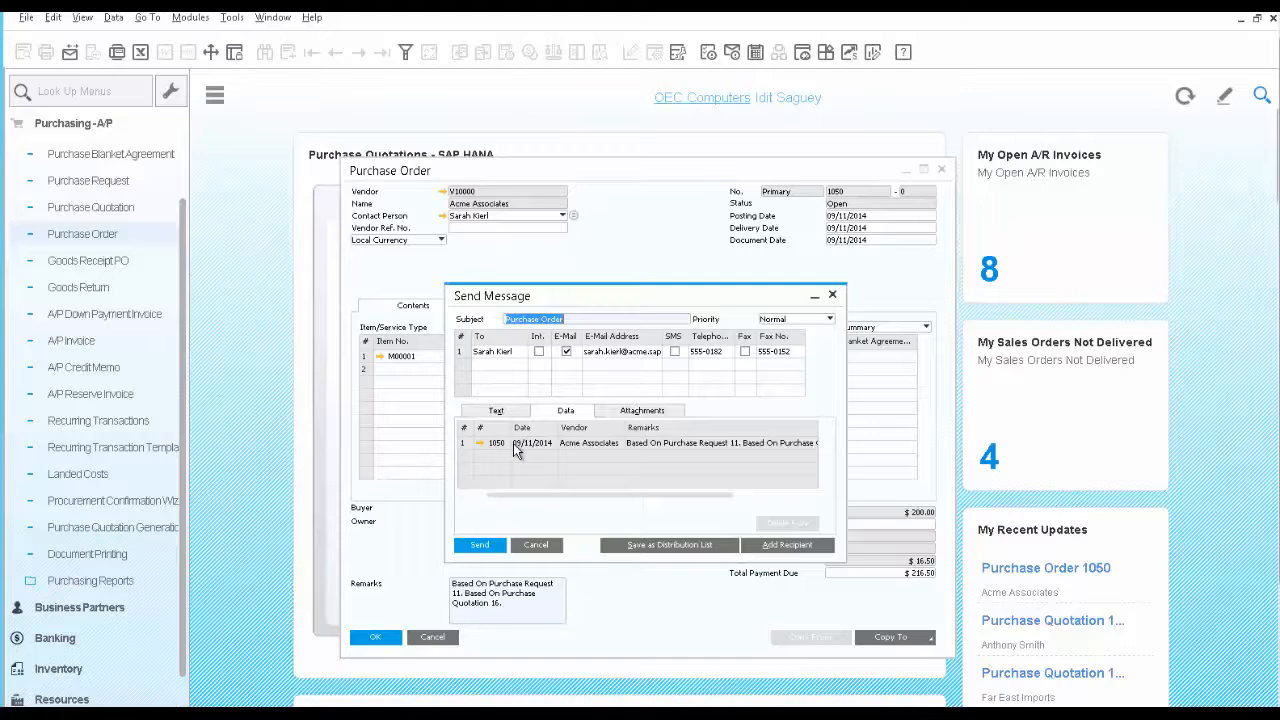
left_click(624, 414)
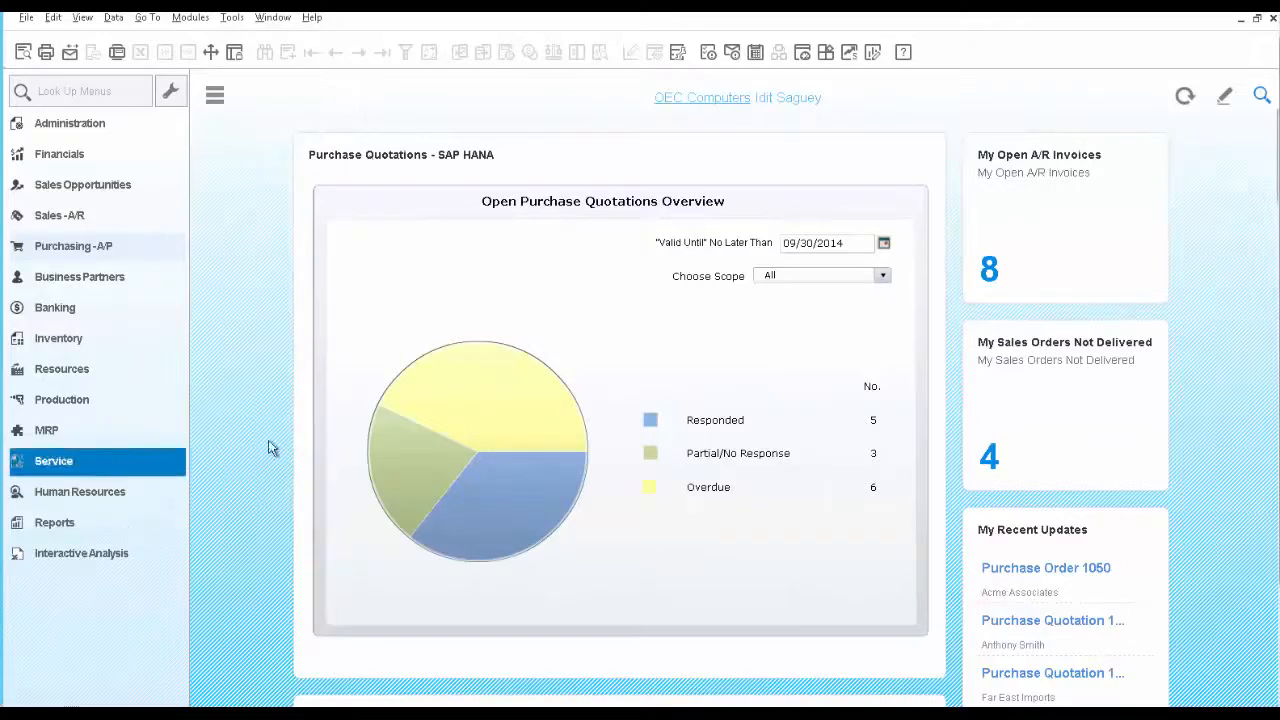
Drill into the overdue quotations of the Open Purchase Quotations Overview chart, view the Far East Imports quotation in group 3 and close it
mouse_move(479, 423)
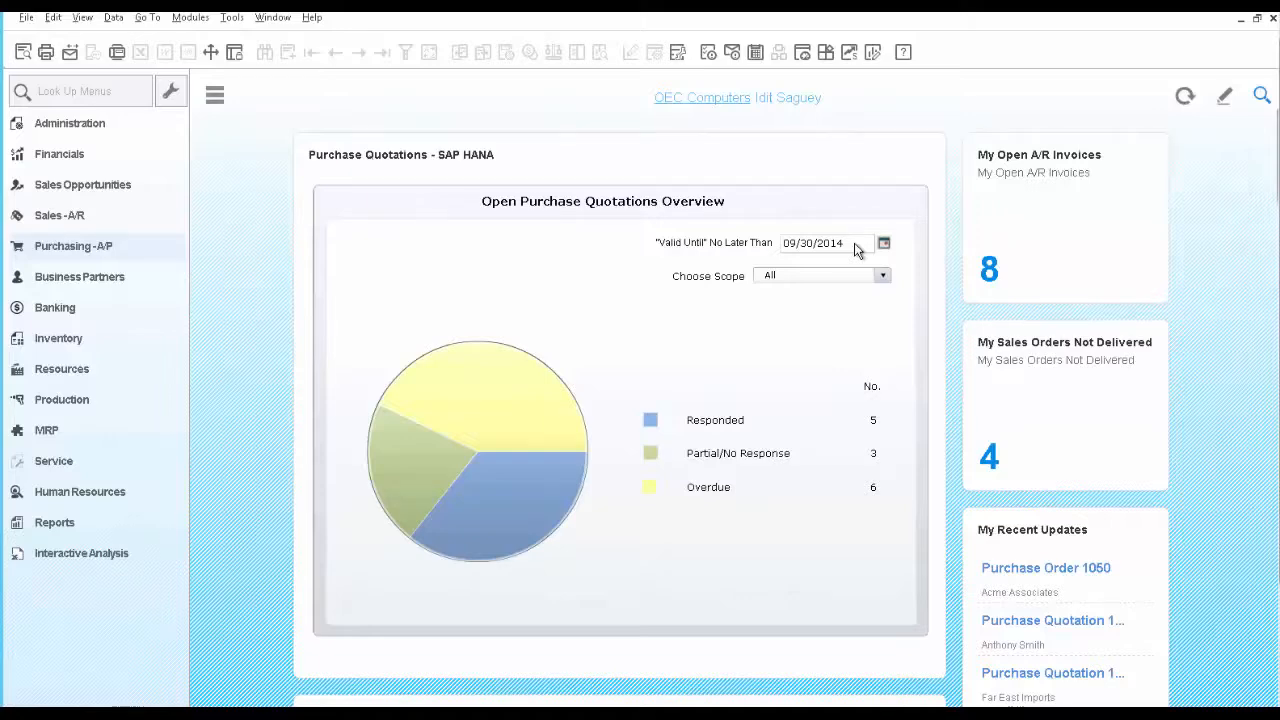
mouse_move(560, 414)
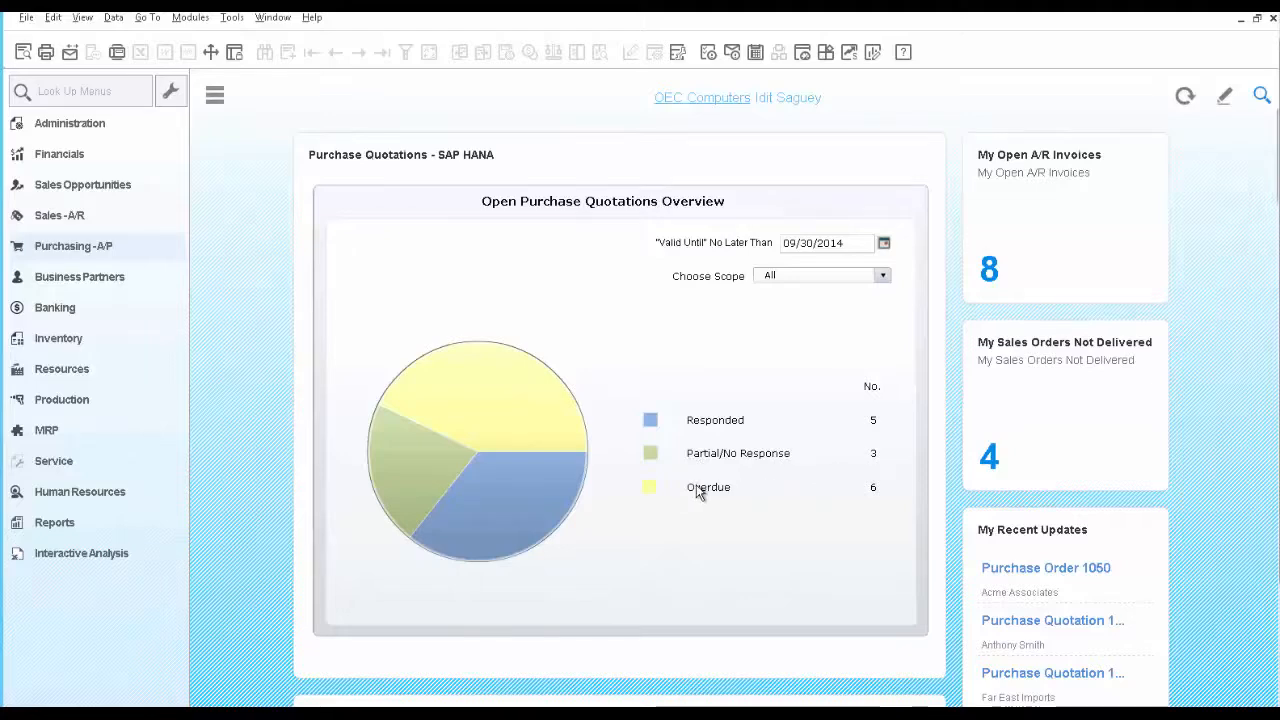
left_click(495, 420)
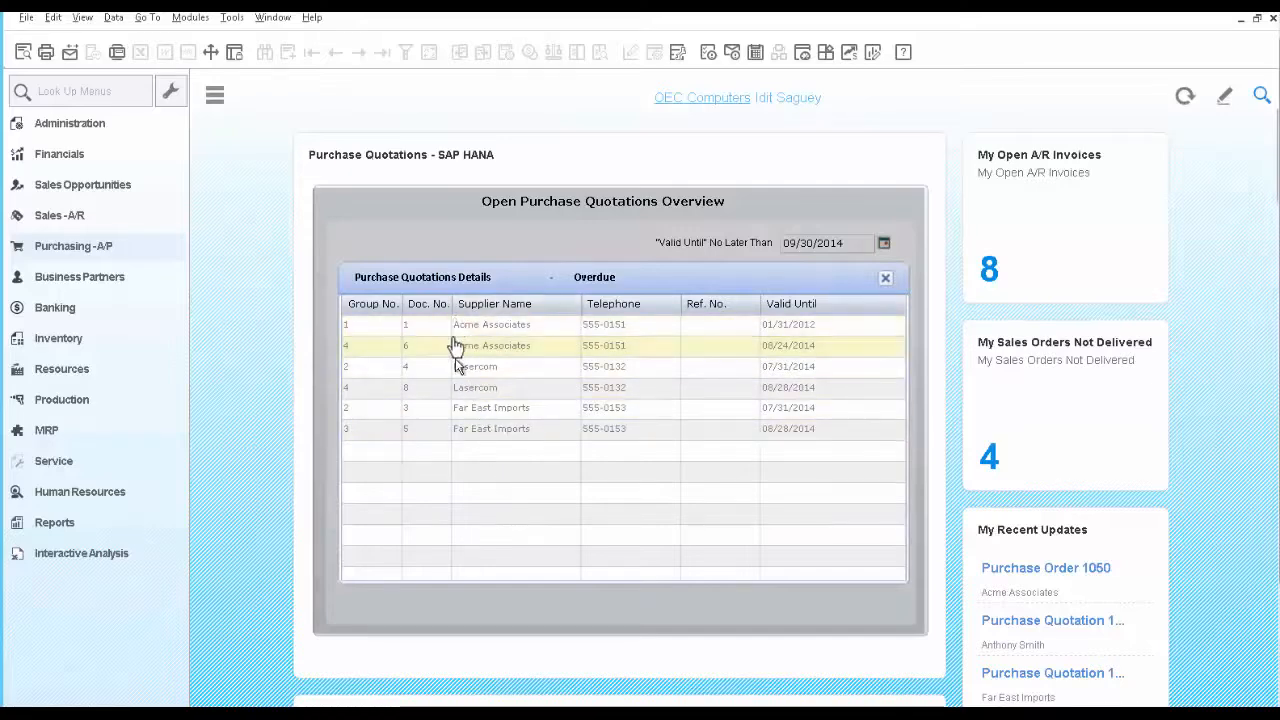
left_click(451, 433)
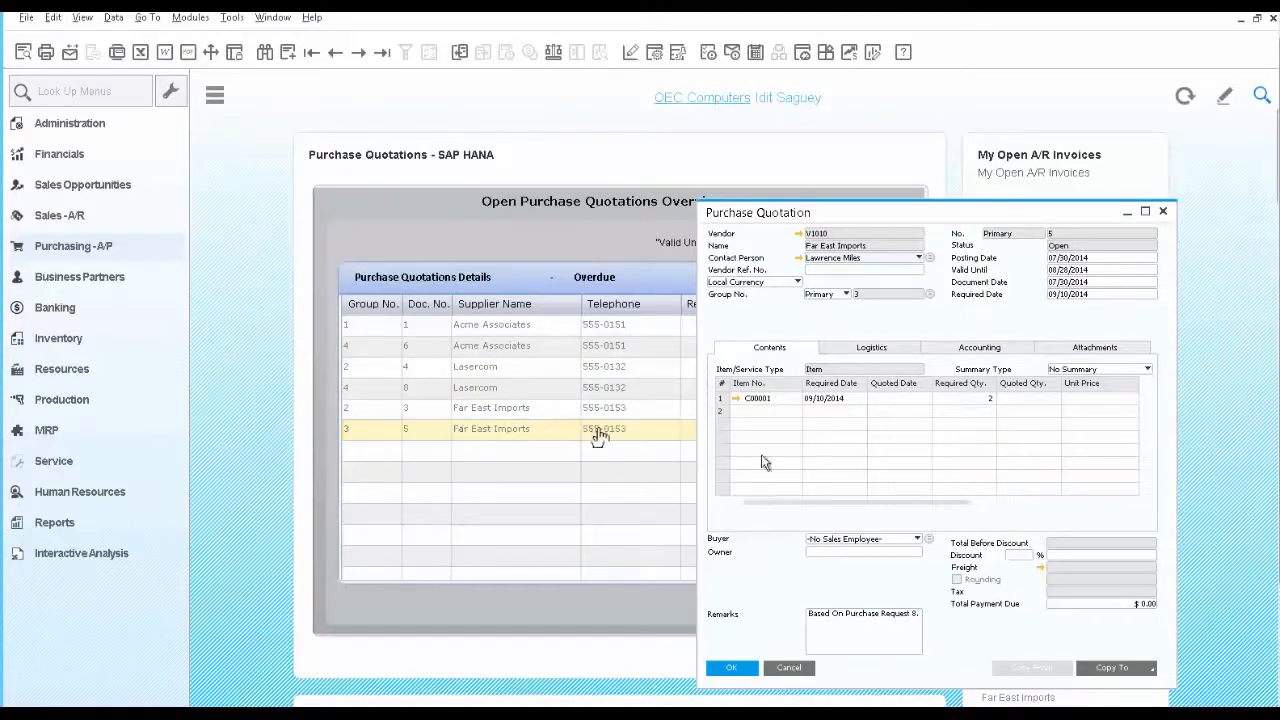
left_click(789, 667)
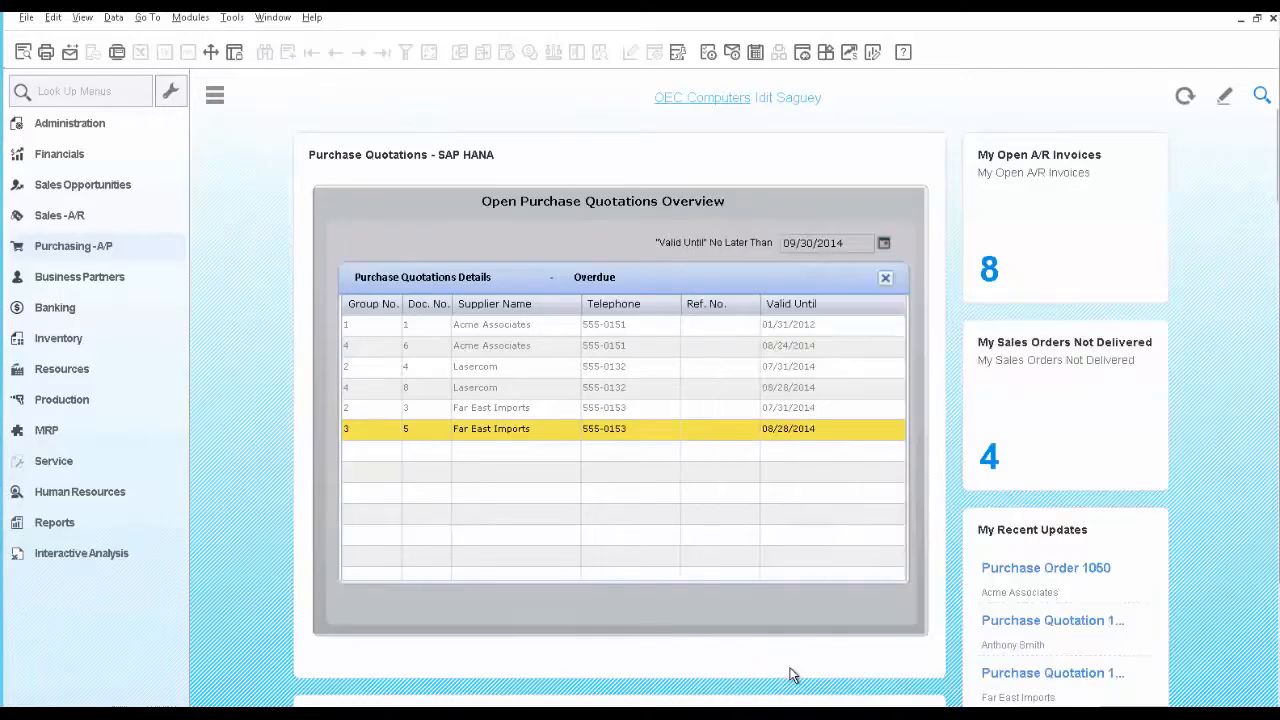
Switch from the overdue details to the responded quotations of the Open Purchase Quotations Overview chart, review them and return to the chart
left_click(885, 280)
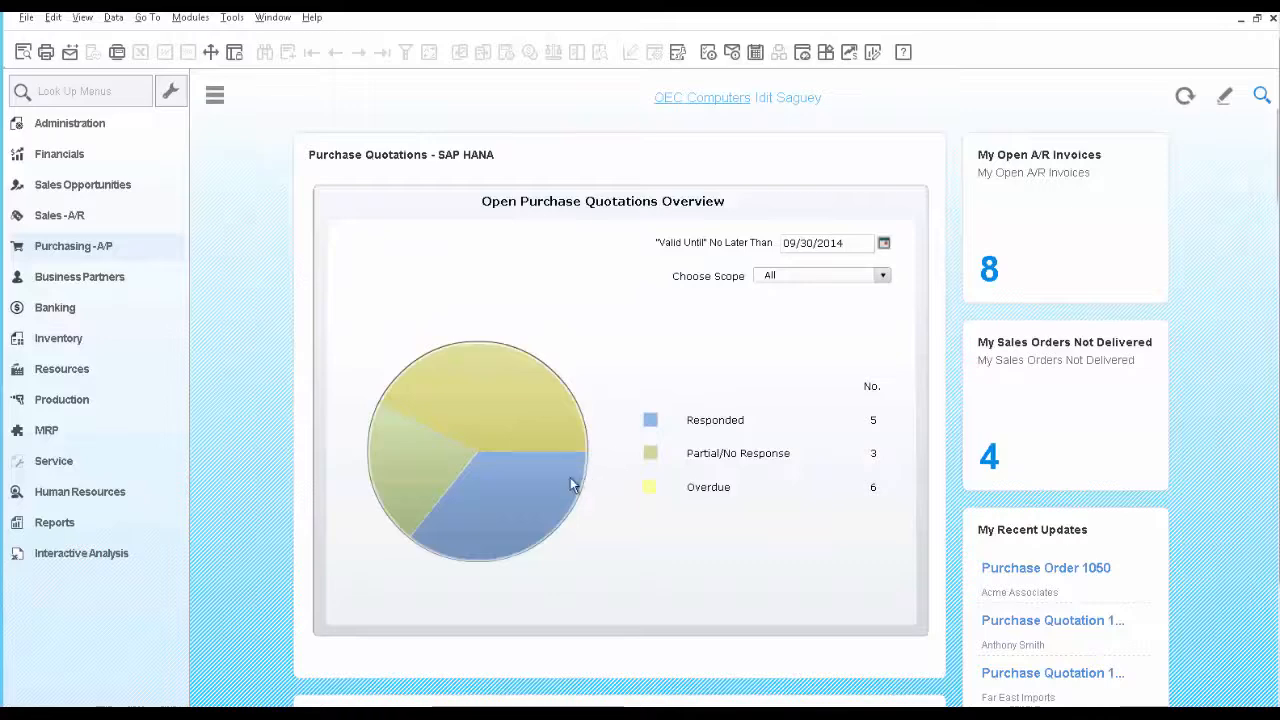
left_click(477, 496)
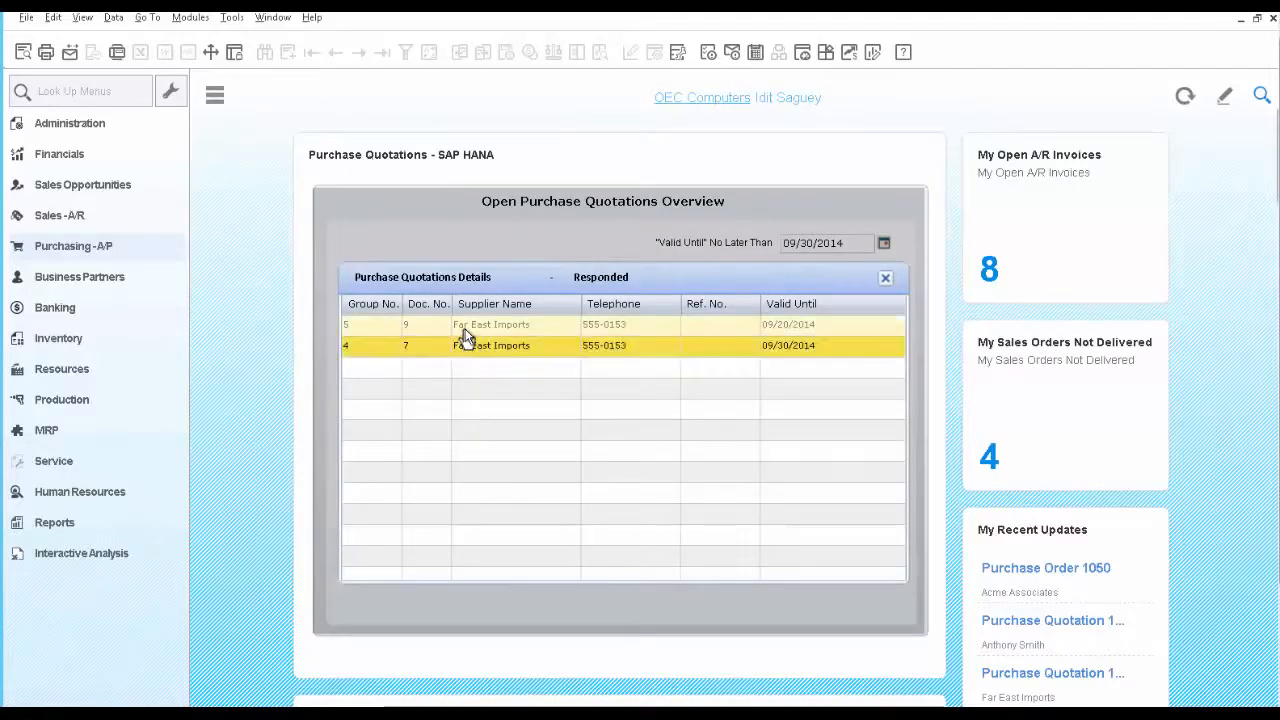
left_click(885, 278)
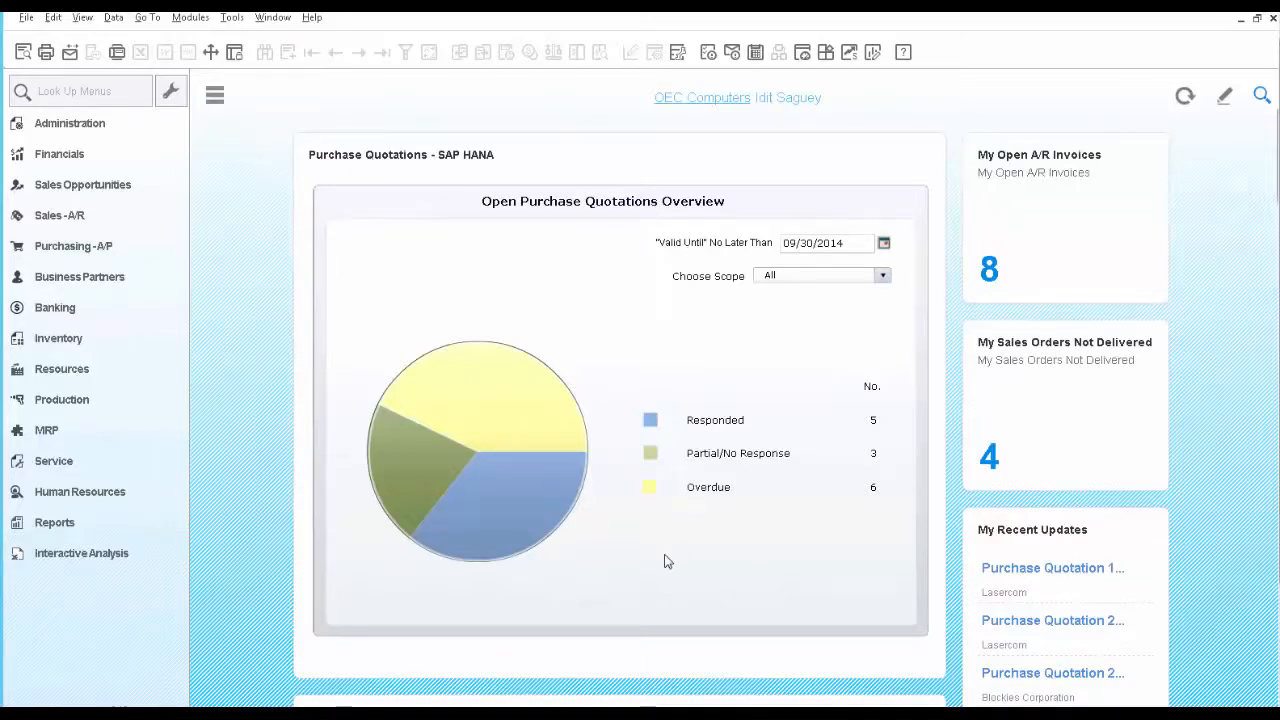
Search the company data for item code M00001
left_click(1262, 97)
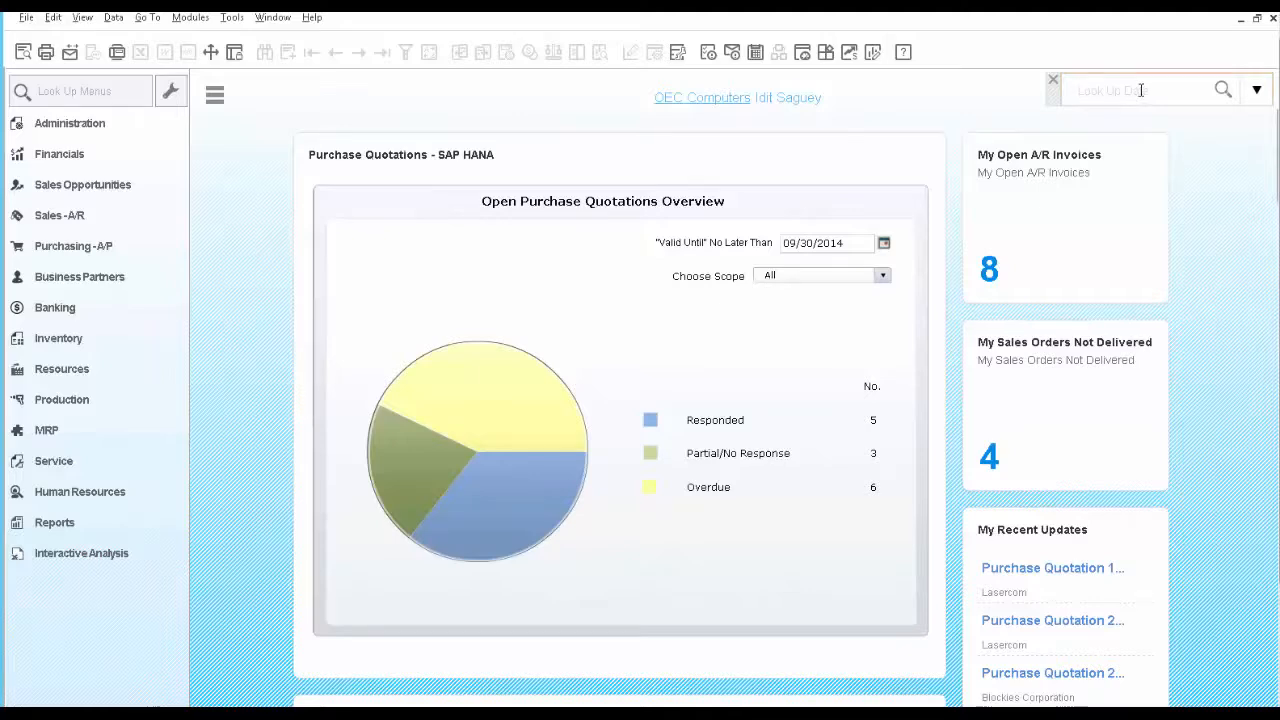
type("M")
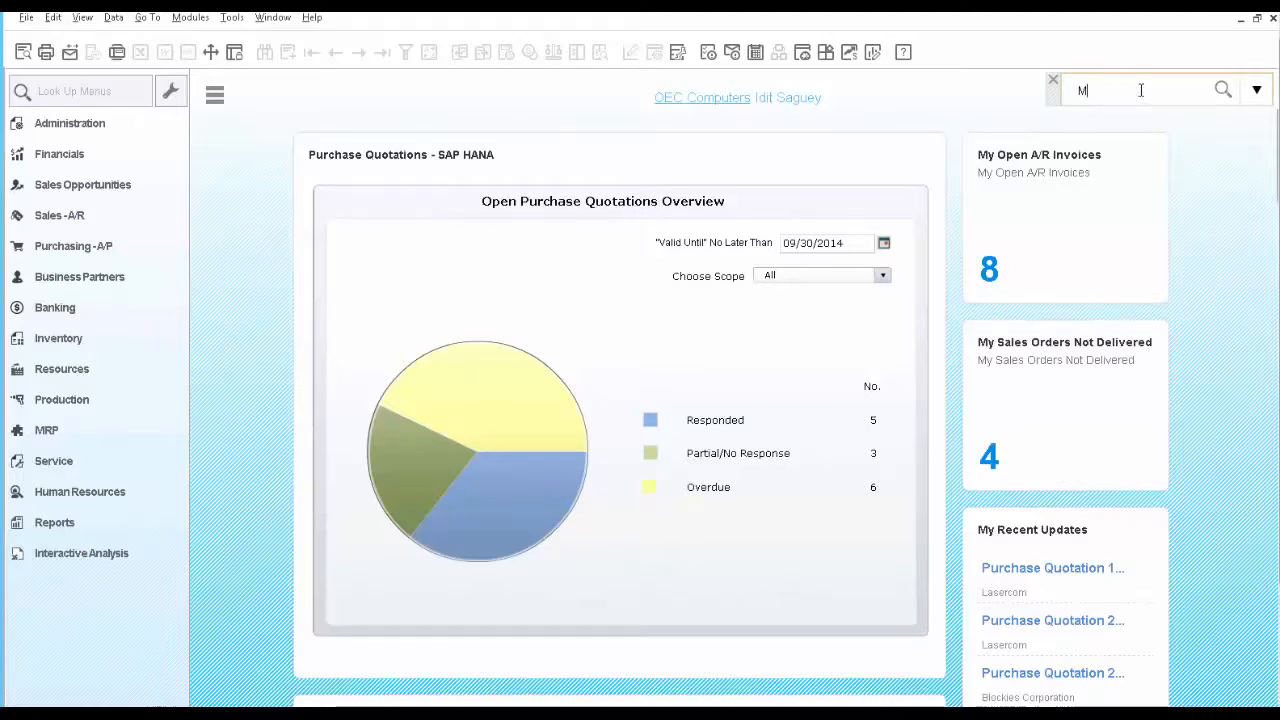
type("0000")
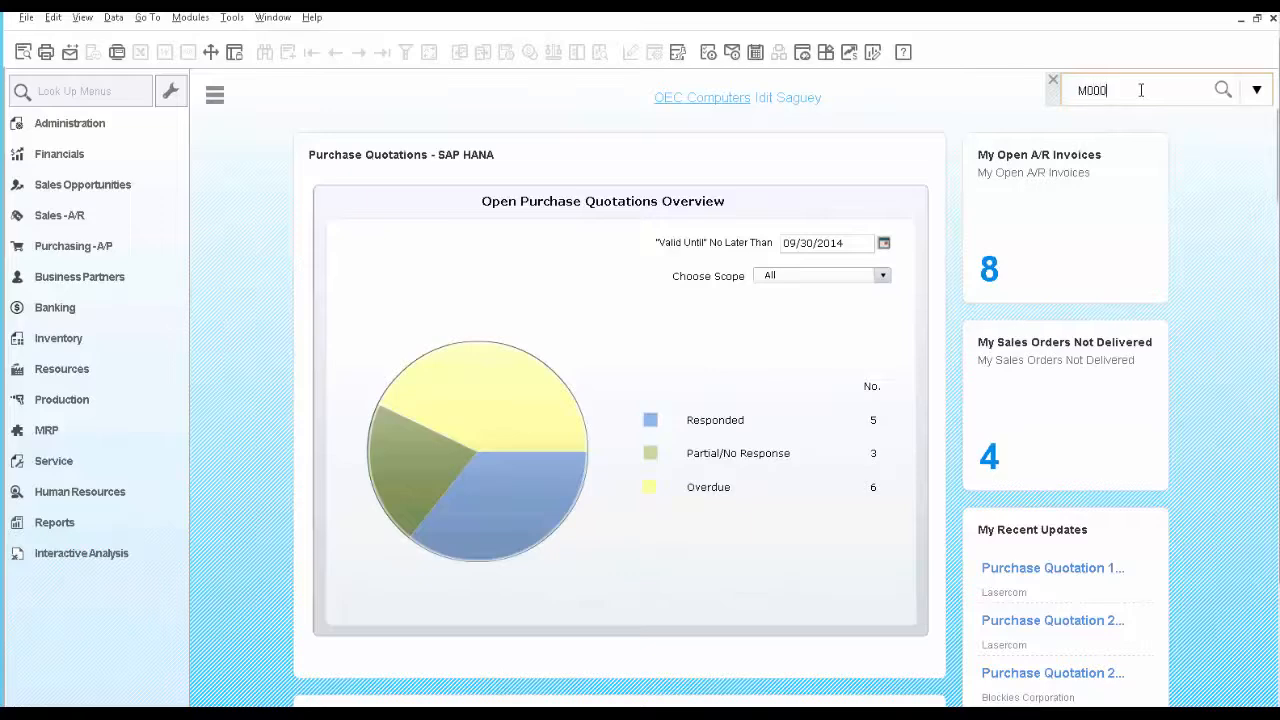
type("1")
key("Return")
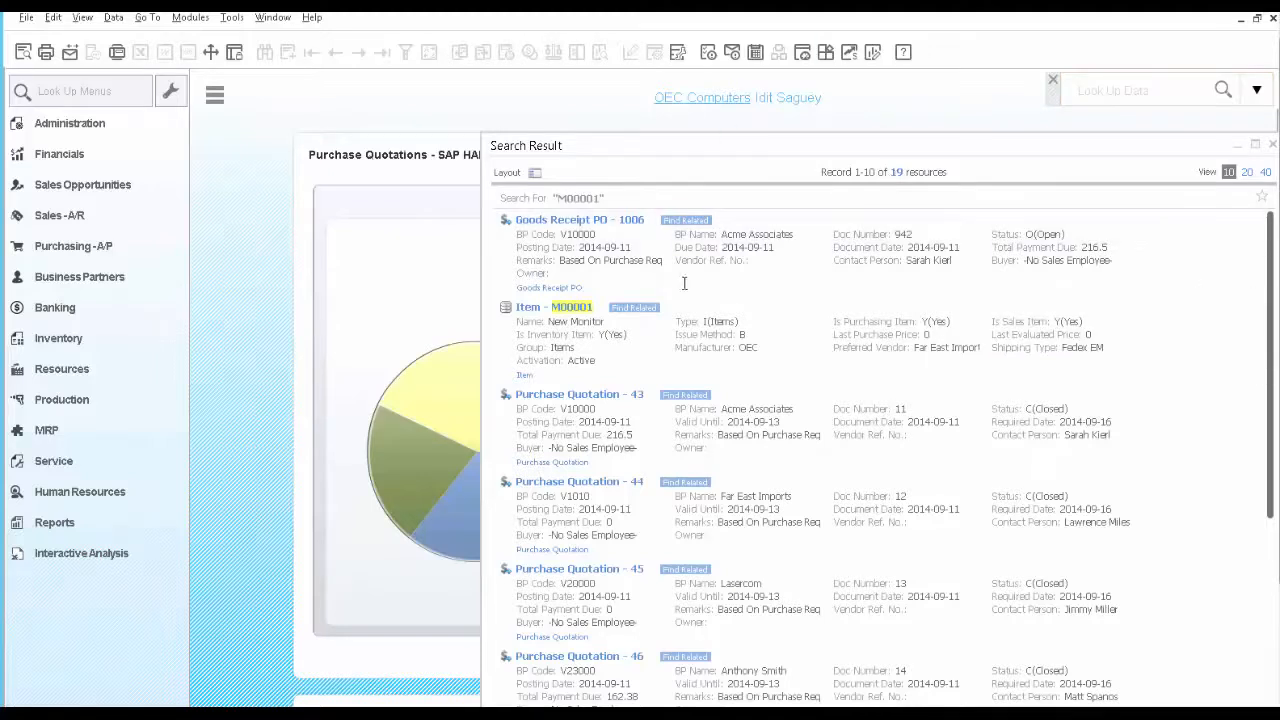
Show the category filters beside the M00001 search results and narrow the results to Goods Receipt PO documents
mouse_move(585, 314)
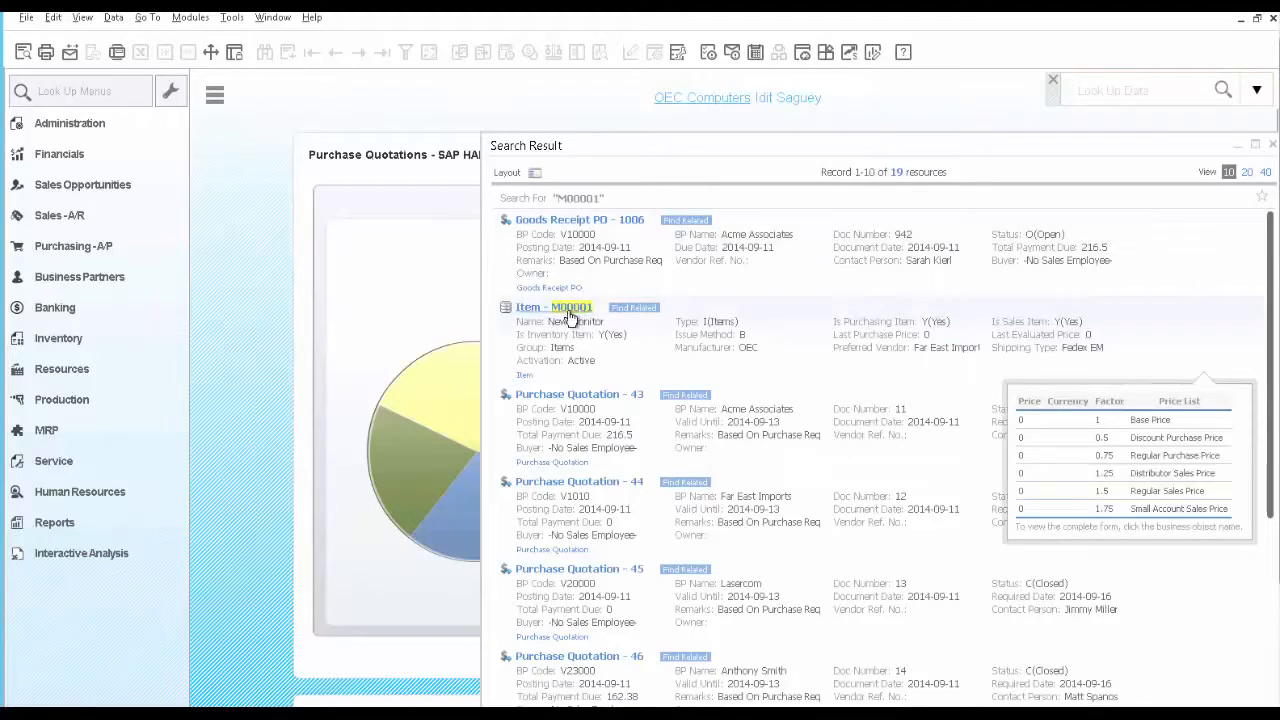
left_click(535, 172)
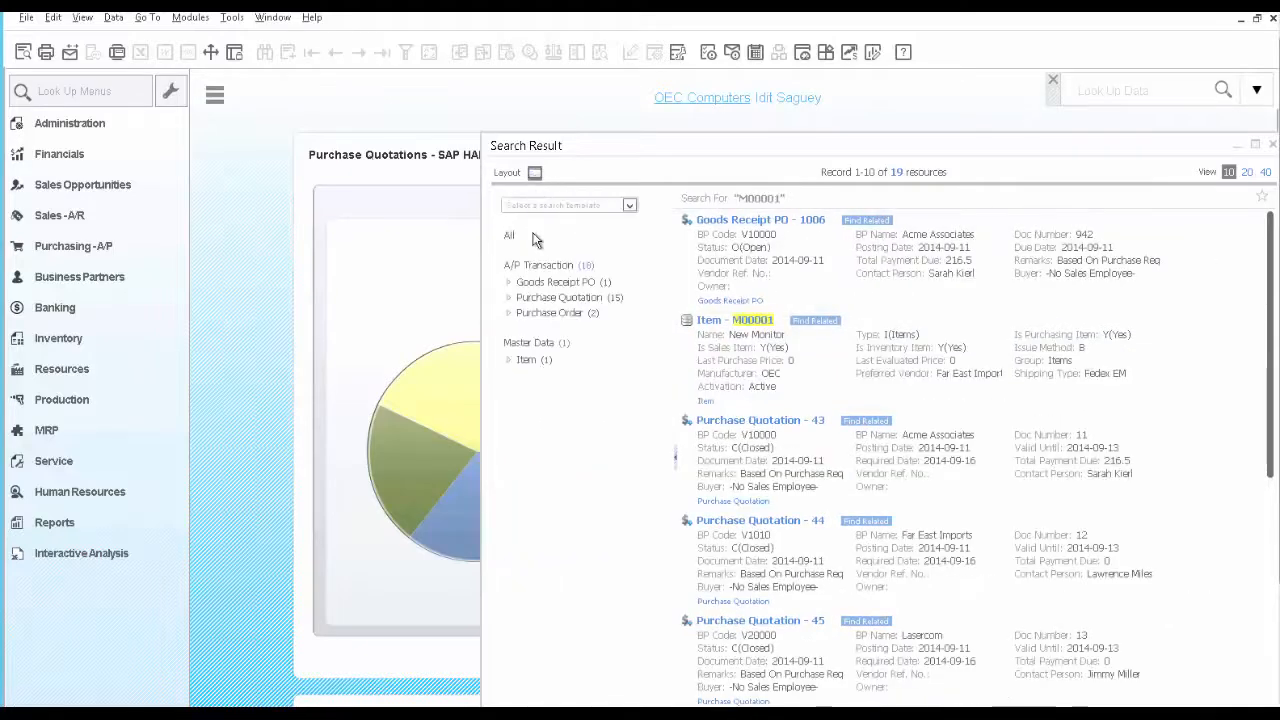
left_click(541, 283)
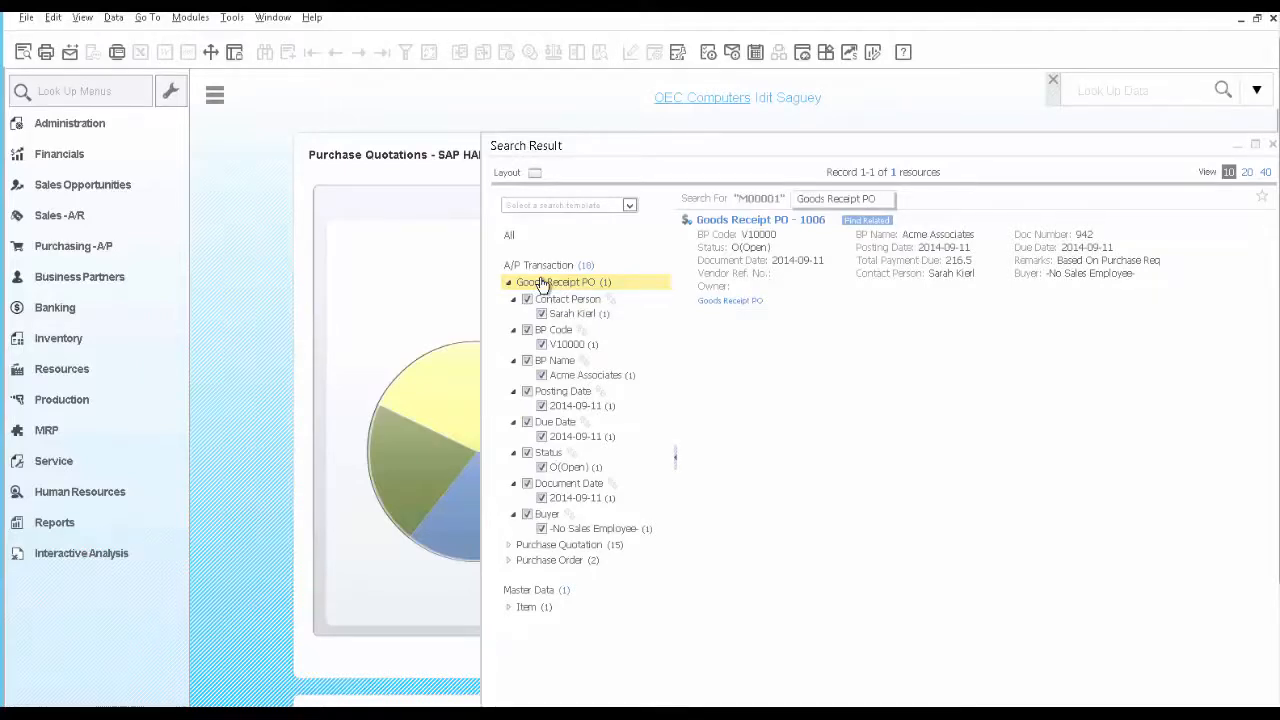
Open the Acme Associates goods receipt PO from the search results and display its Relationship Map
mouse_move(710, 268)
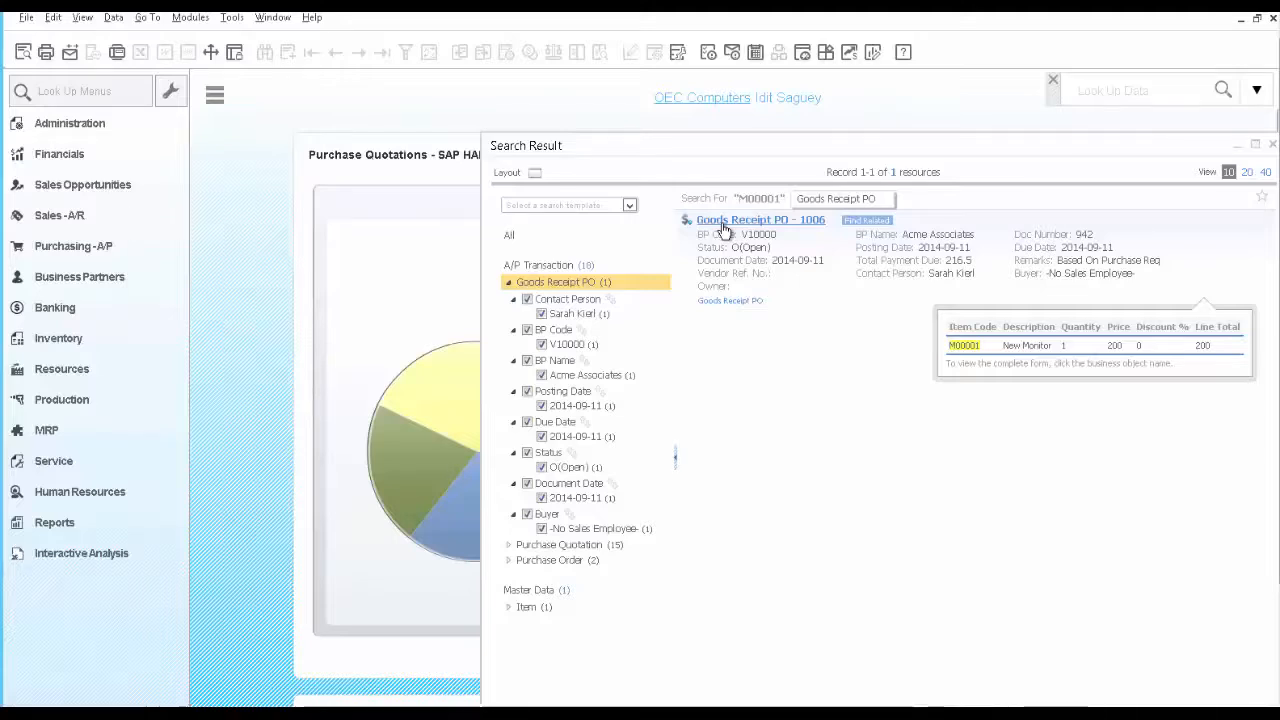
left_click(723, 224)
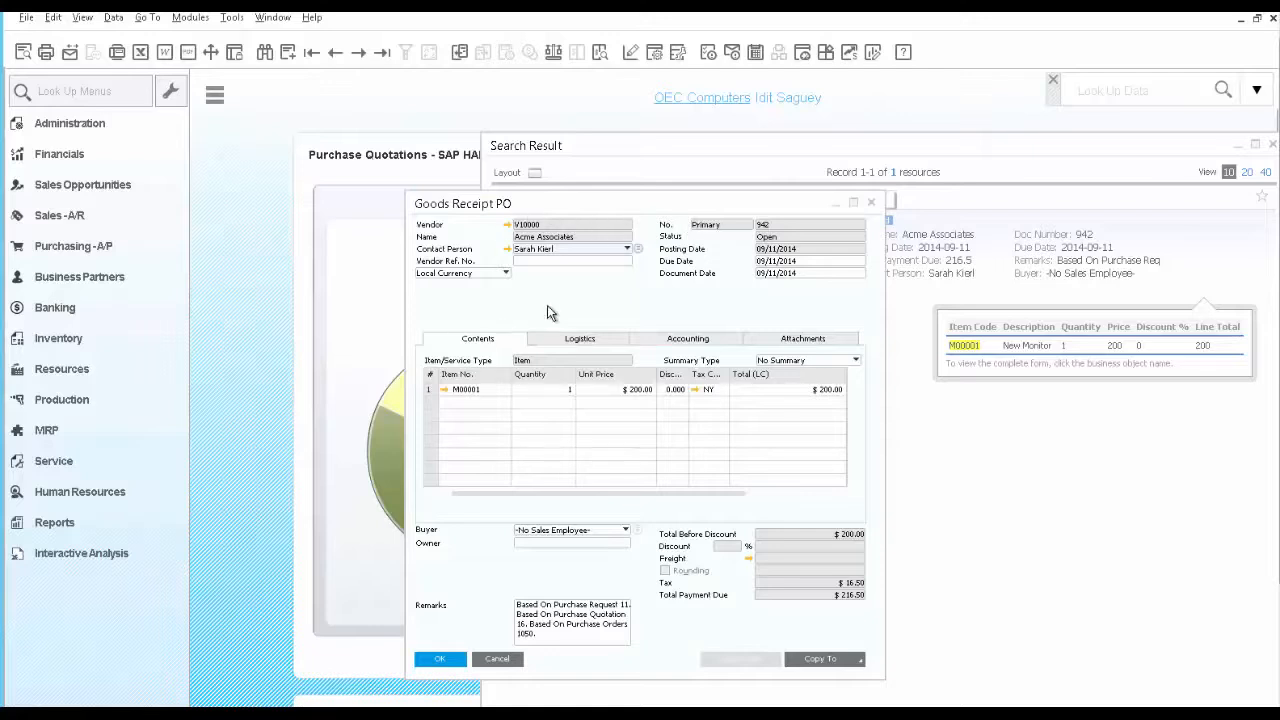
right_click(548, 303)
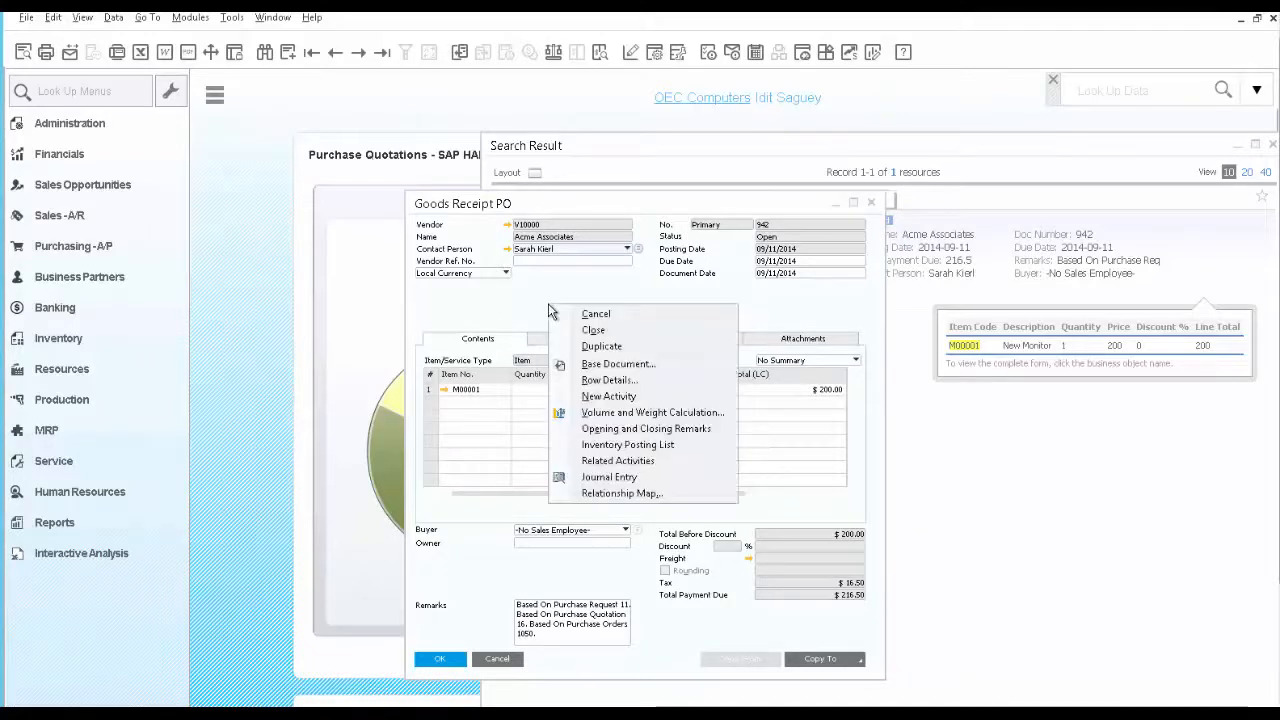
left_click(607, 494)
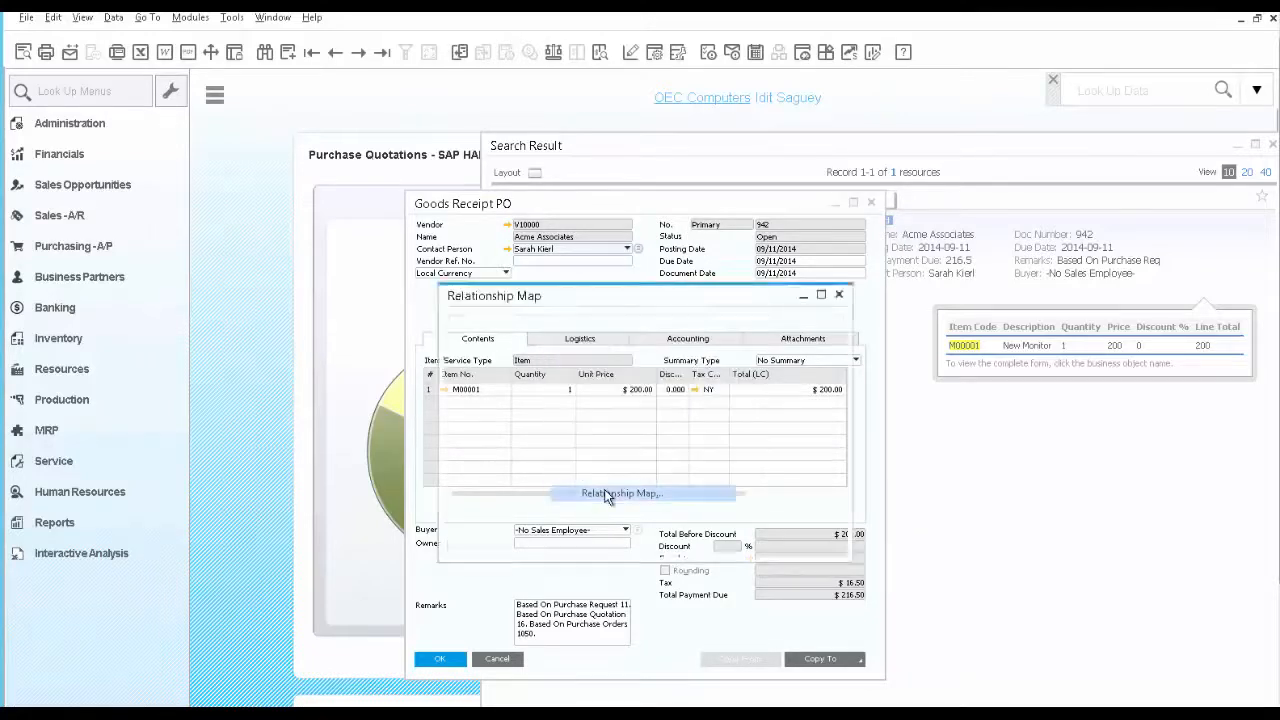